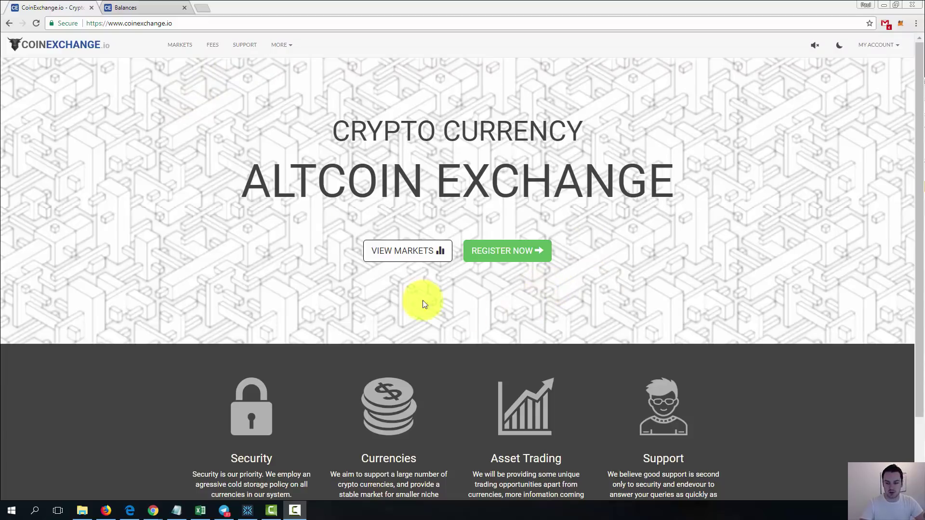
- Open the exchange's fees page and review the market trading fees, withdrawal fees and deposit confirmations
left_click(211, 46)
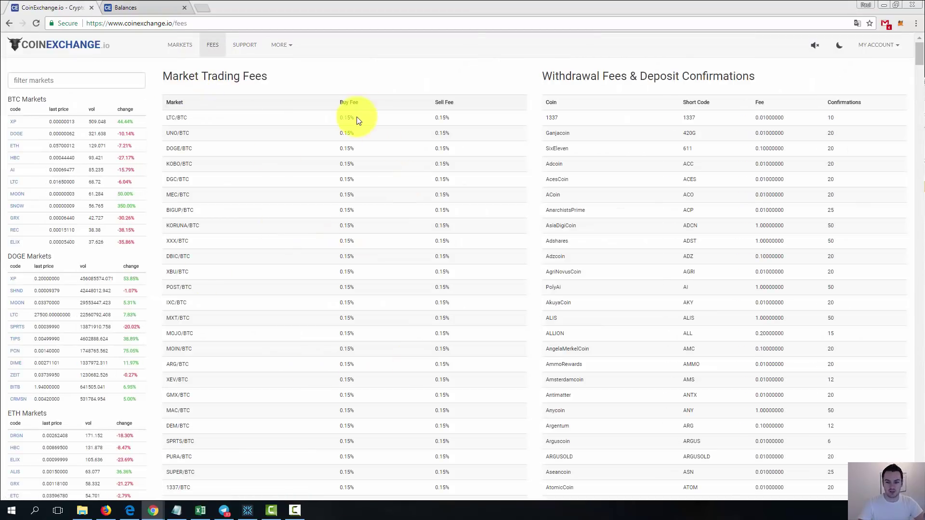
scroll(390, 171, "down", 7)
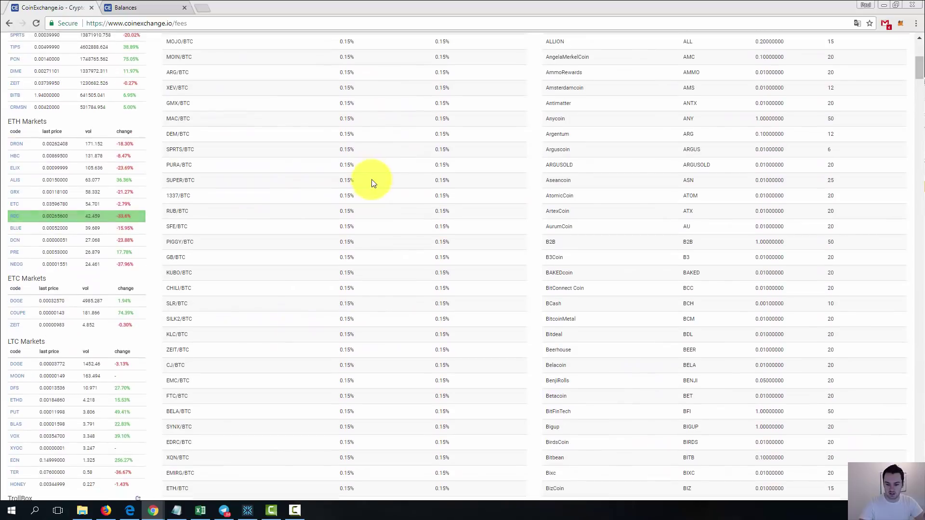
scroll(364, 196, "up", 7)
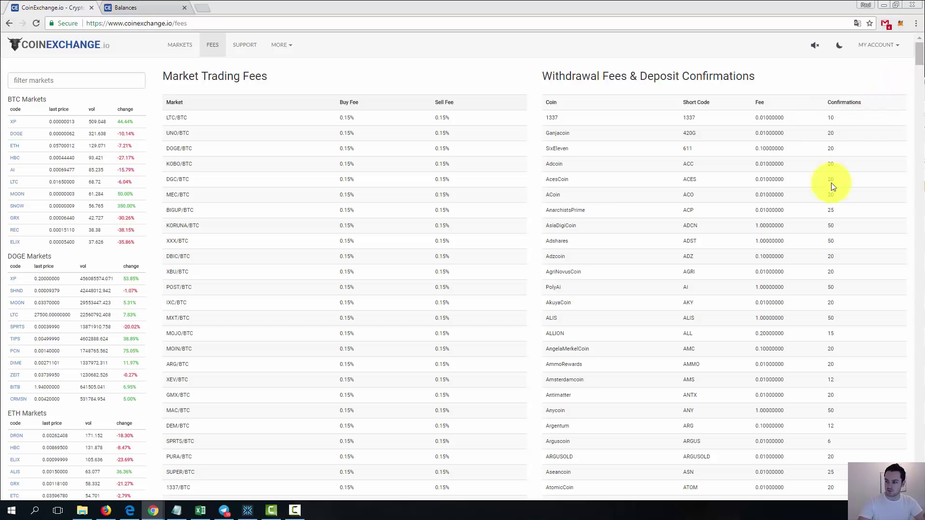
scroll(848, 338, "down", 3)
scroll(848, 372, "down", 6)
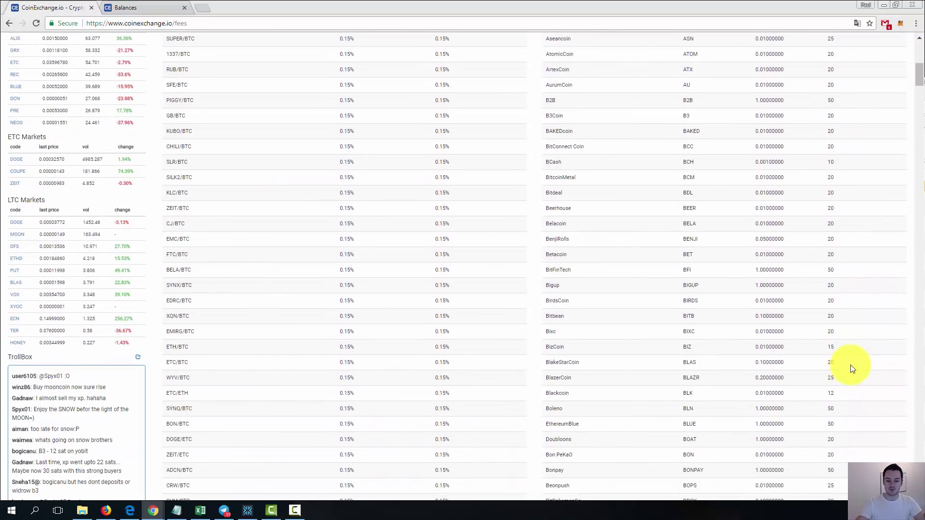
scroll(812, 274, "up", 9)
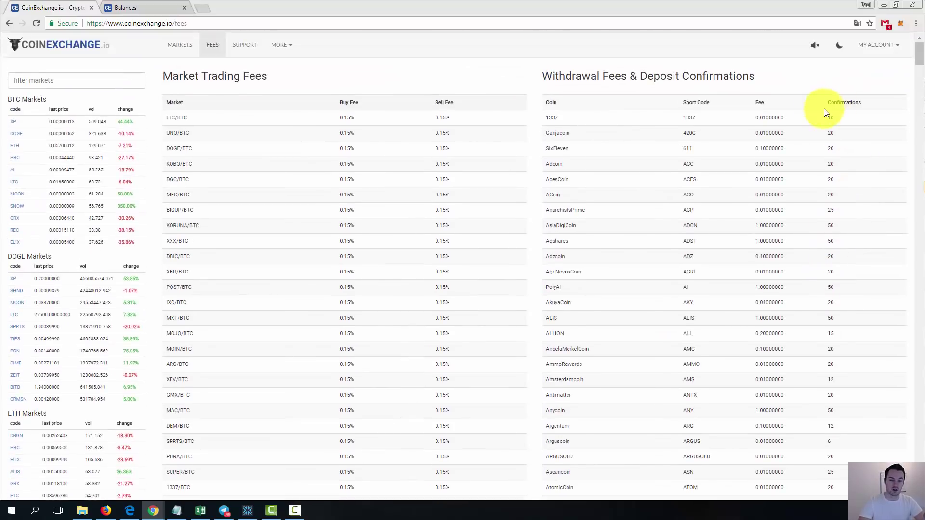
- Open the list of active markets and sort it by Change, highest first
left_click(187, 45)
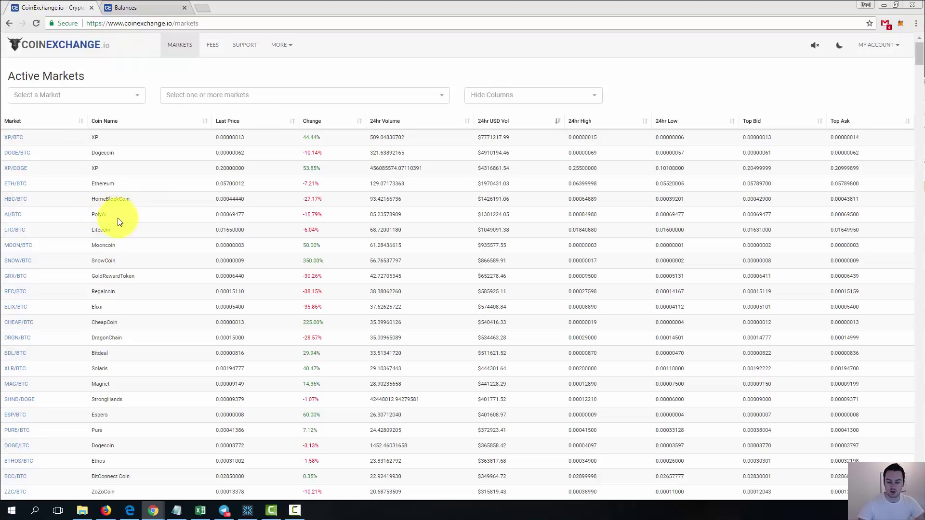
scroll(124, 253, "down", 2)
scroll(123, 254, "down", 5)
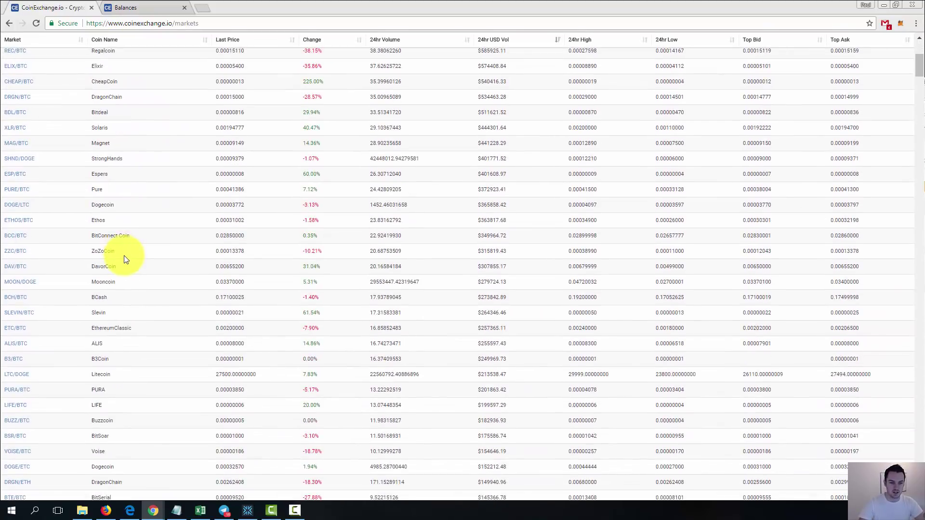
scroll(174, 249, "up", 7)
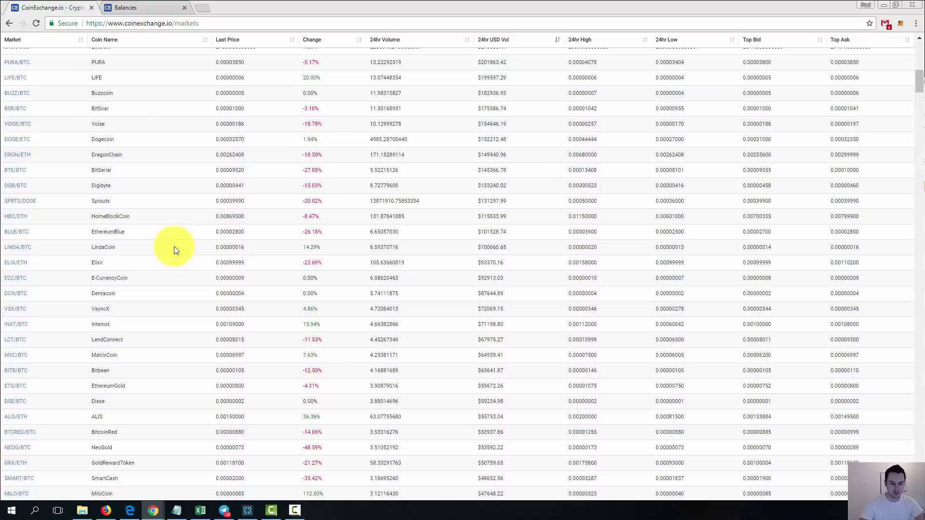
scroll(162, 248, "up", 1)
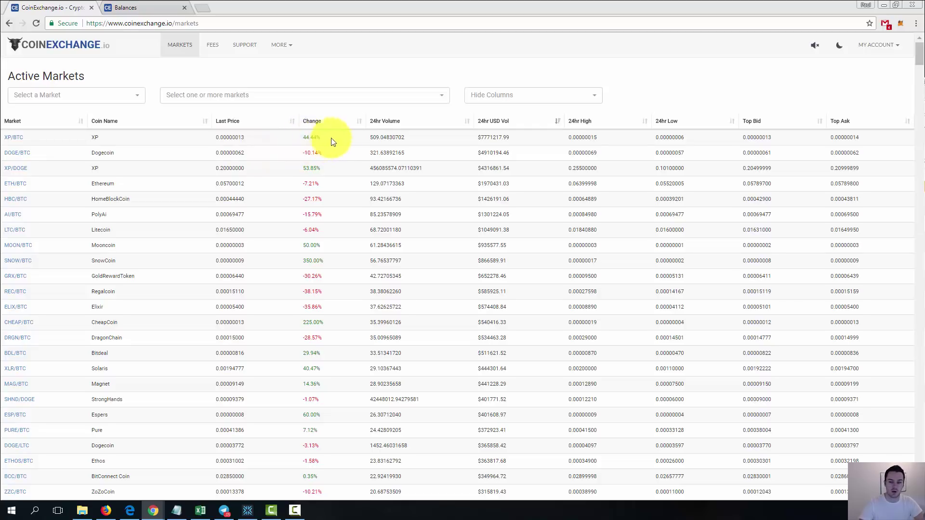
left_click(311, 121)
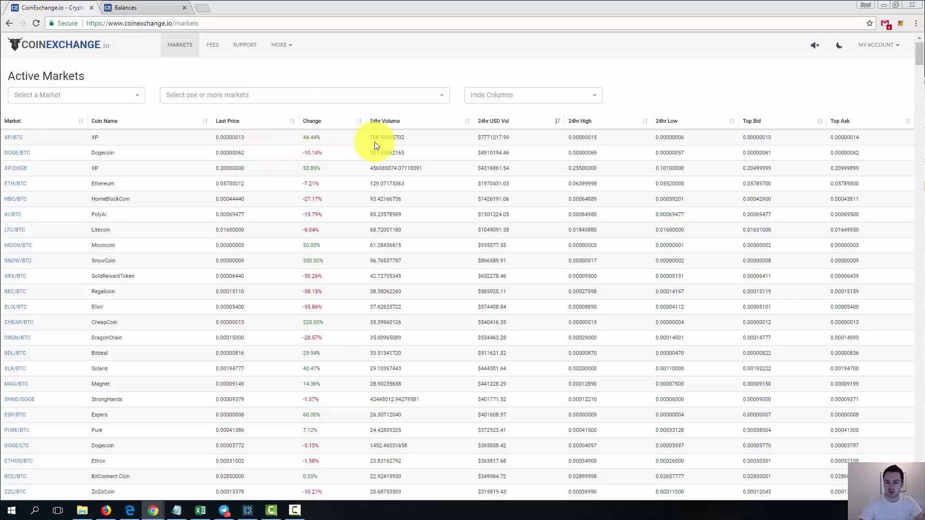
left_click(310, 121)
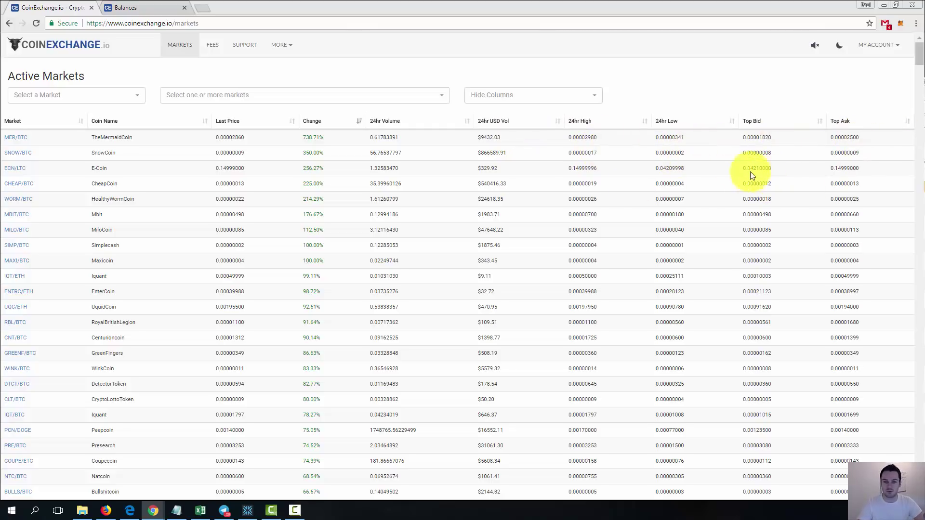
- Examine the base-market choices and search the multi-market filter for "bt", leaving both filters unset
left_click(80, 95)
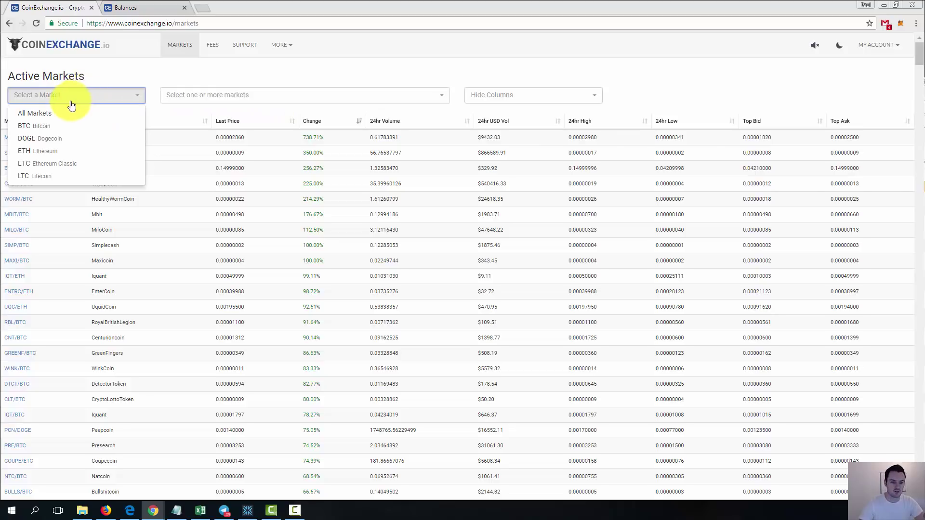
left_click(69, 97)
left_click(219, 96)
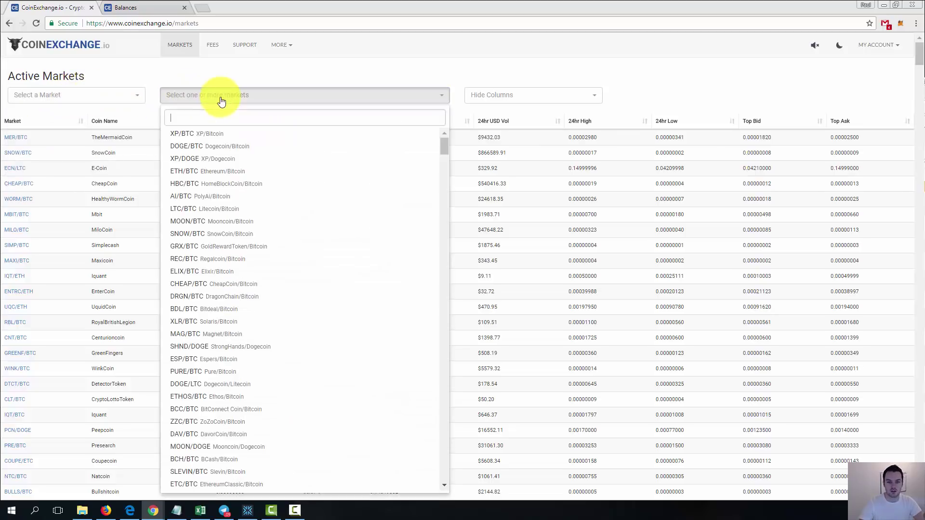
type("bt")
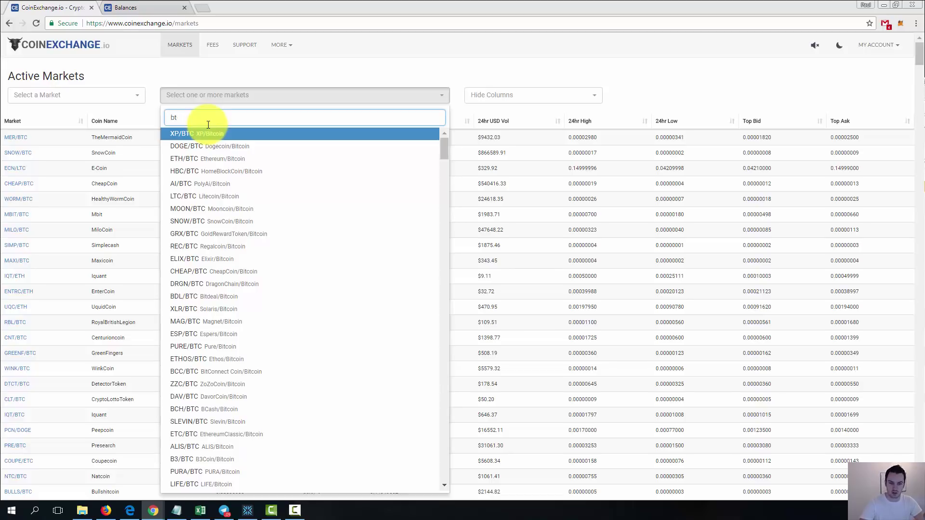
left_click(667, 72)
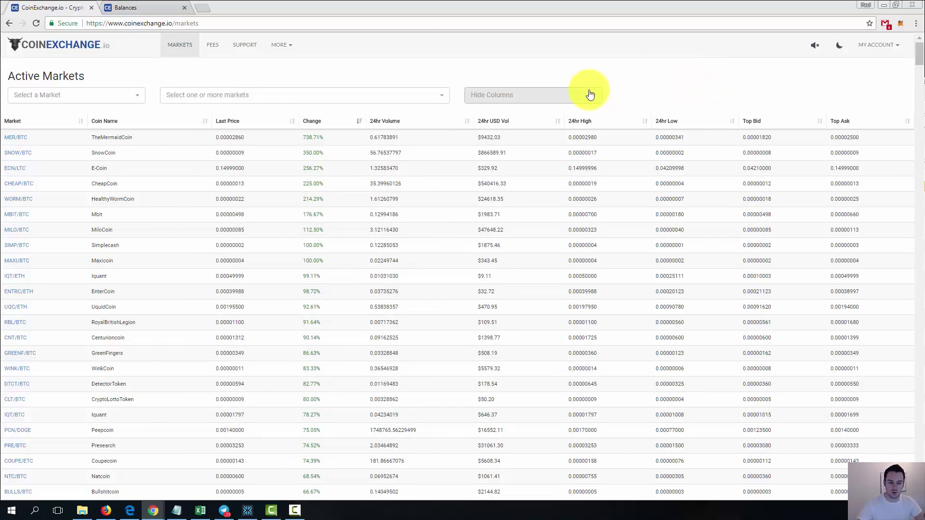
- Open the account balances, check the portfolio value and hide the zero balances
left_click(895, 49)
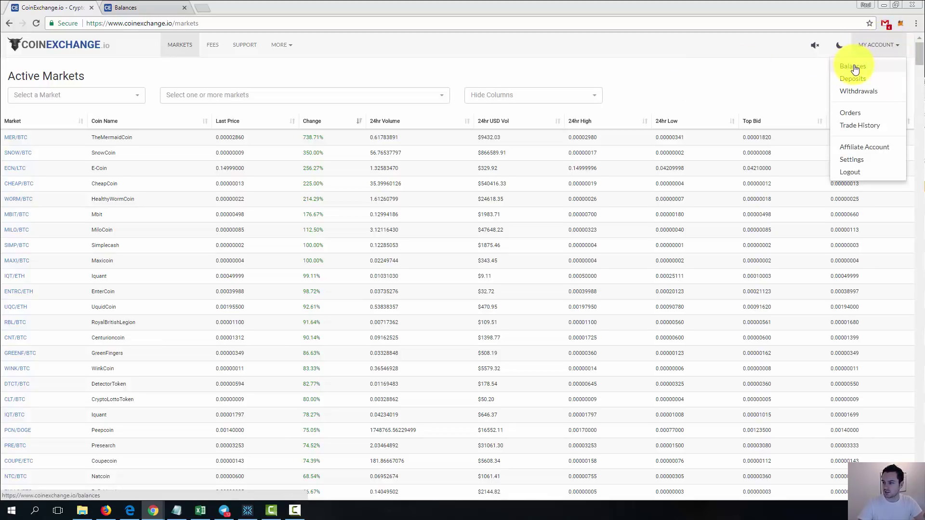
left_click(853, 67)
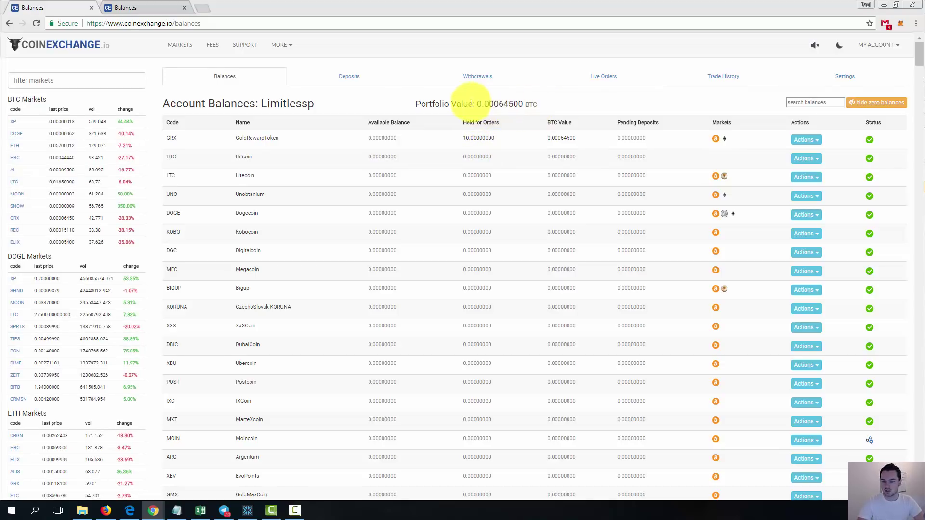
double_click(488, 100)
left_click(540, 107)
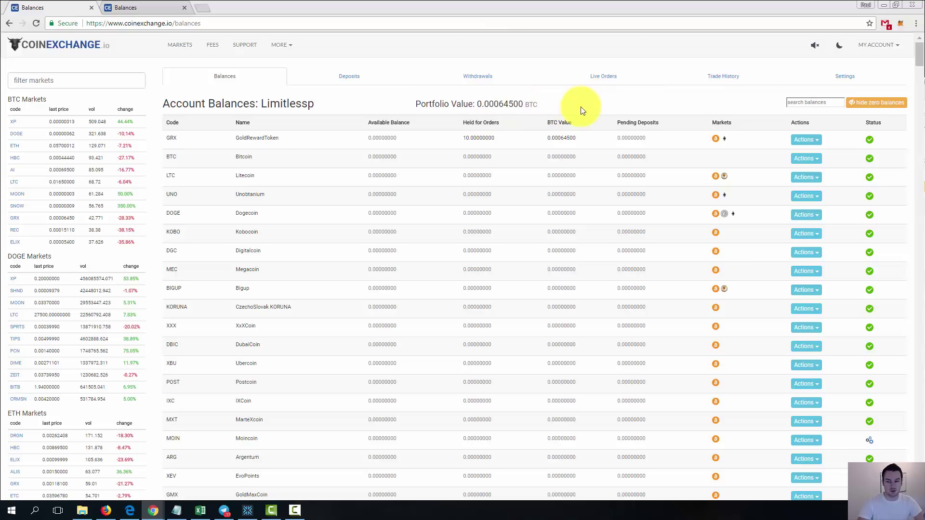
left_click(875, 104)
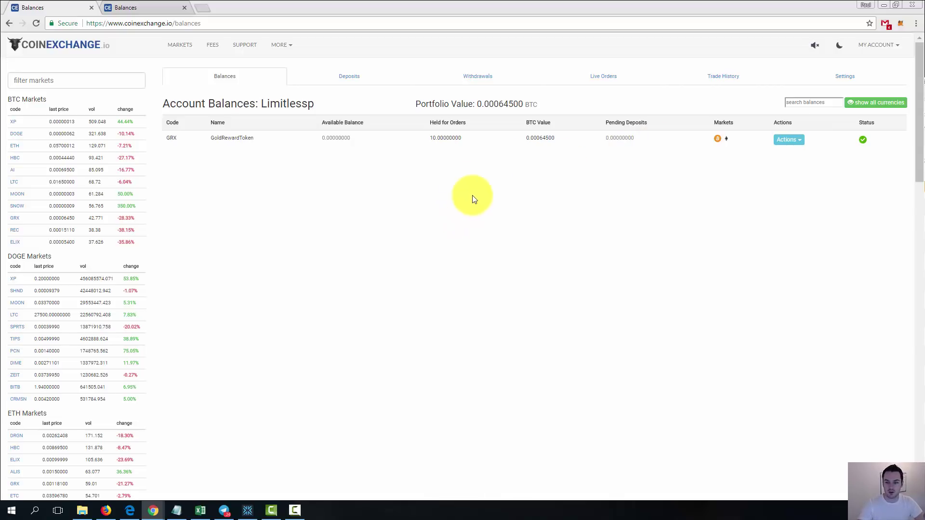
- Review the account's deposit and withdrawal histories and return to the balances
left_click(358, 79)
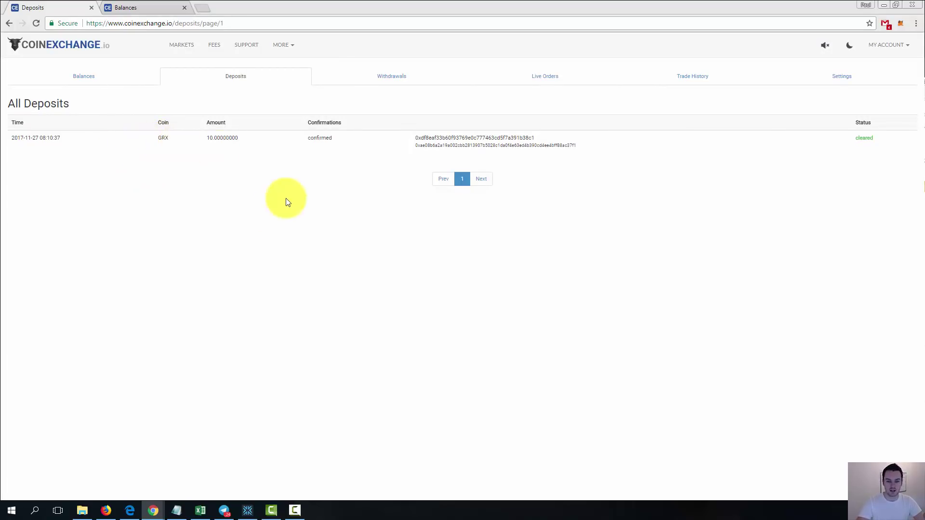
left_click(395, 79)
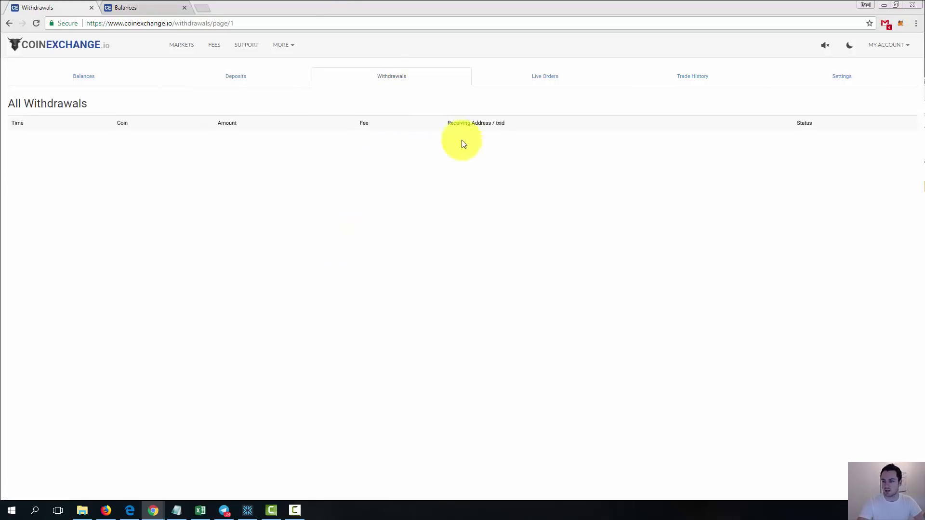
left_click(62, 80)
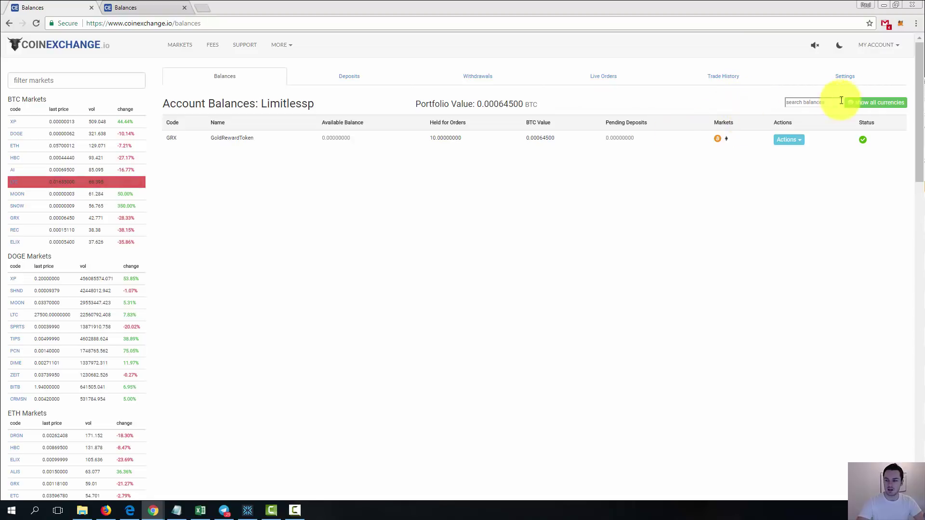
- Show all currencies in the account balances and search them for "btc"
left_click(876, 102)
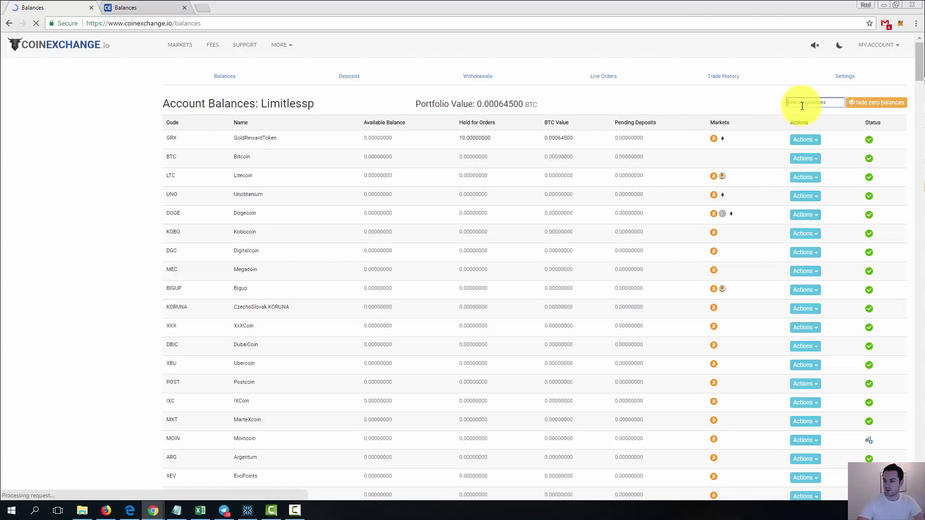
type("btc")
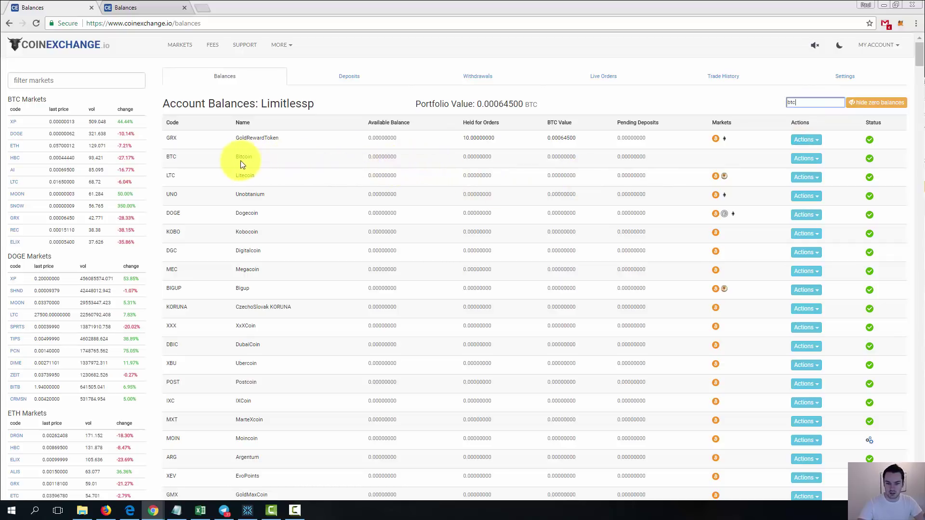
key("Return")
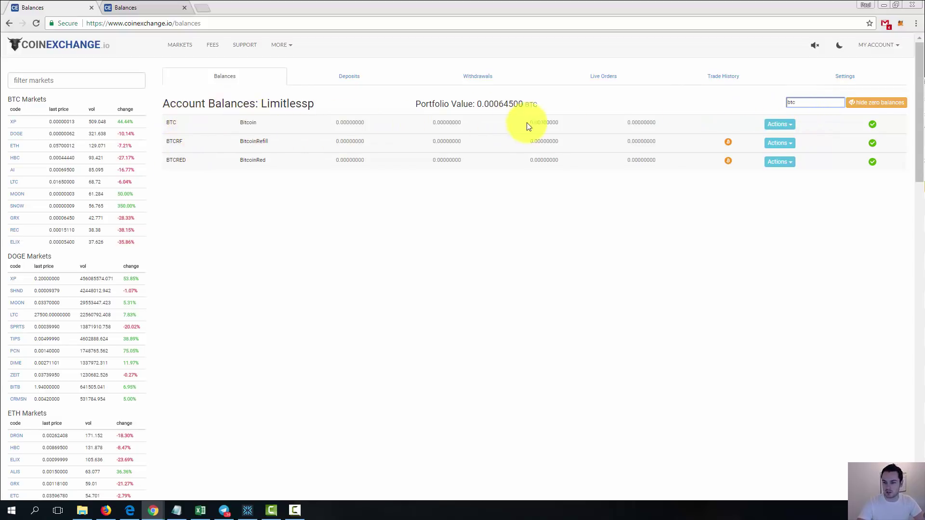
- Open the Bitcoin deposit page from the BTC balance and generate a new deposit address
left_click(787, 124)
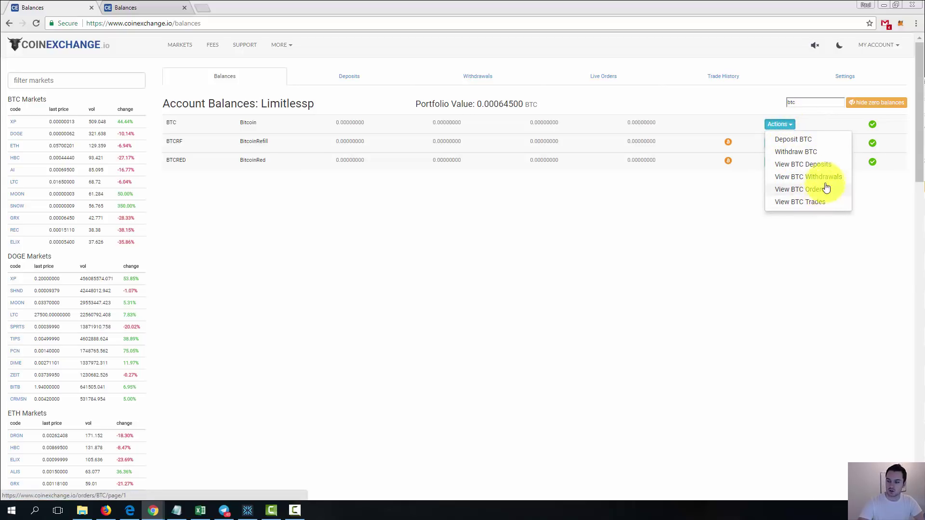
left_click(805, 143)
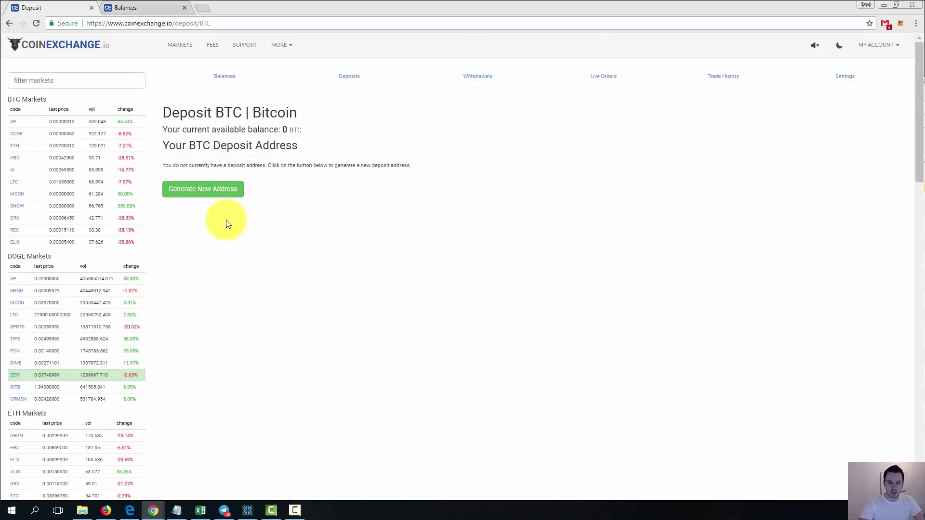
left_click(205, 195)
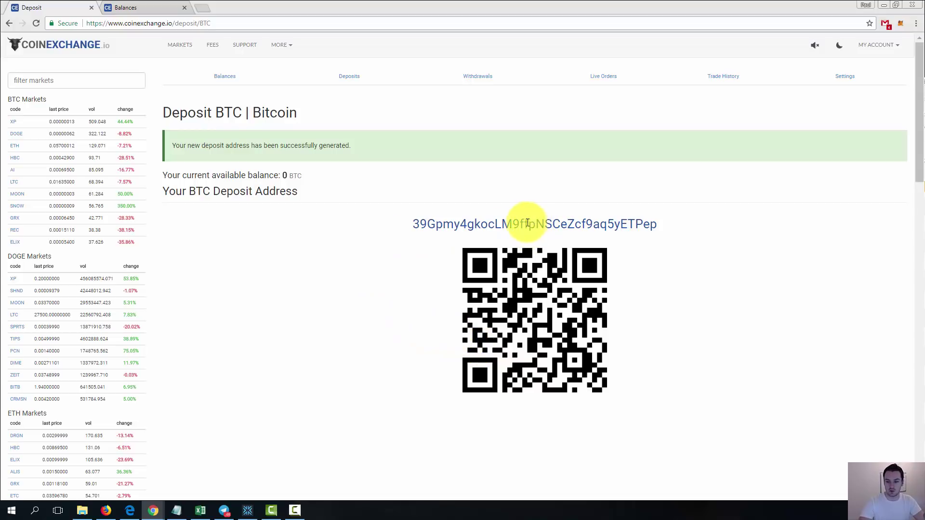
- Copy the generated BTC deposit address, switch to the Exodus wallet and paste it as the Bitcoin address to send to
double_click(552, 224)
key("ctrl+c")
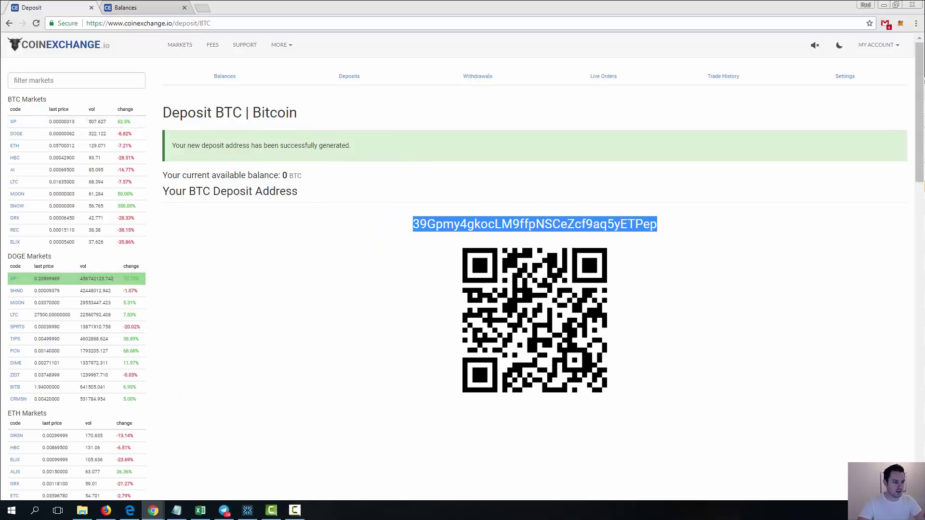
key("alt+Tab")
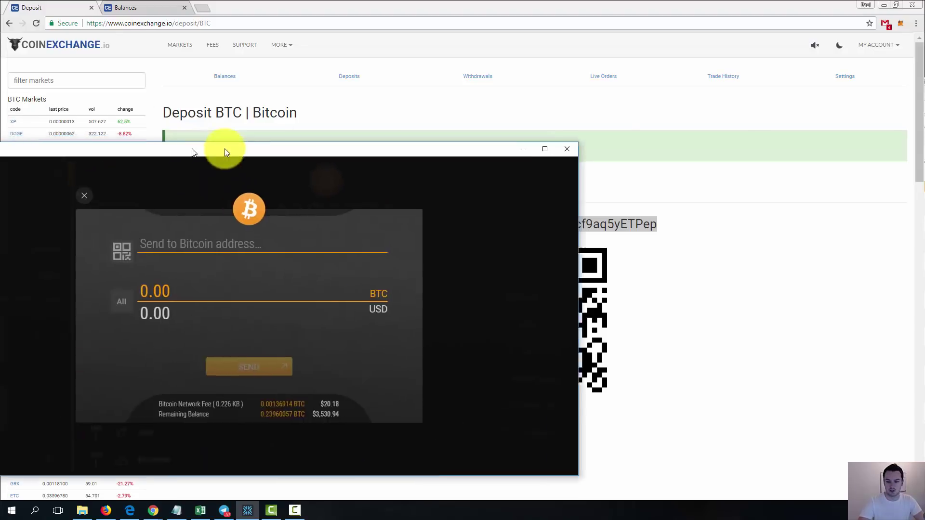
left_click_drag(224, 148, 360, 38)
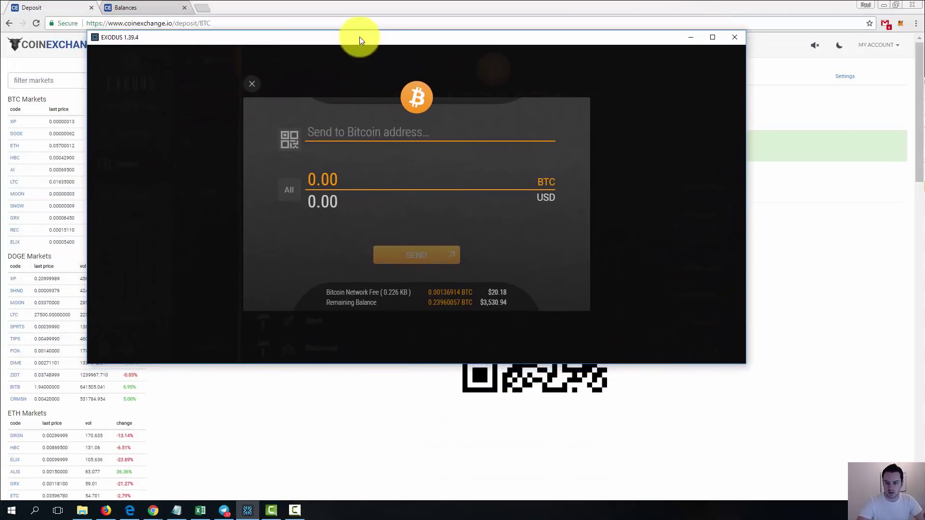
left_click(330, 130)
key("ctrl+v")
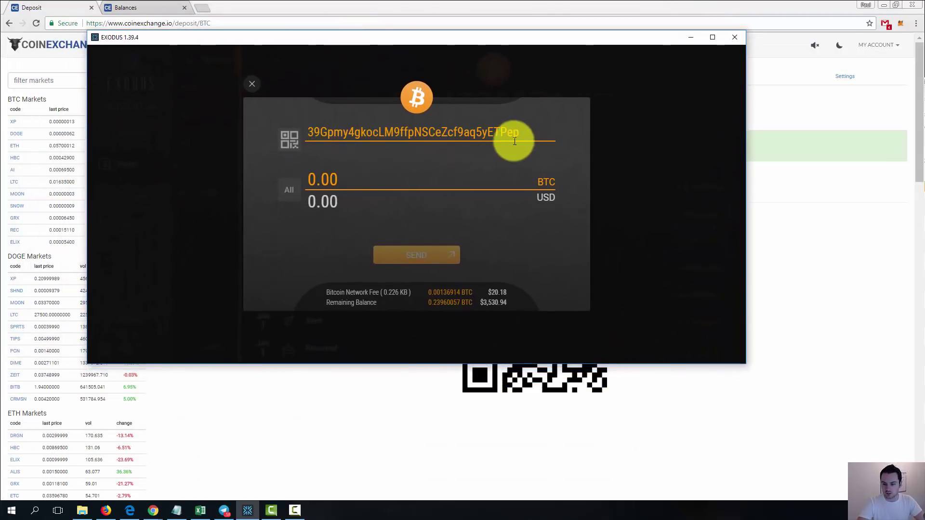
- Shrink the Exodus window and move it to compare the pasted address with the deposit address on the CoinExchange.io page
left_click_drag(746, 364, 601, 290)
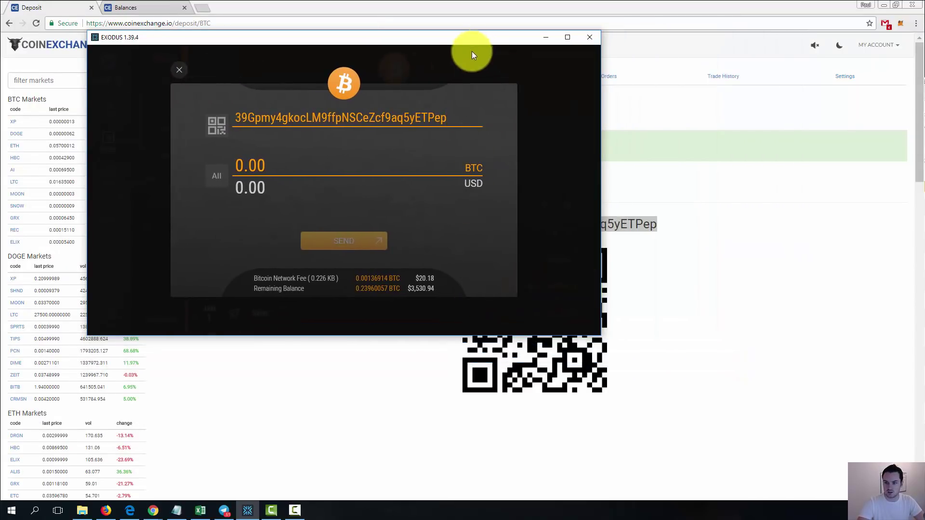
left_click_drag(464, 37, 855, 265)
left_click_drag(699, 114, 650, 248)
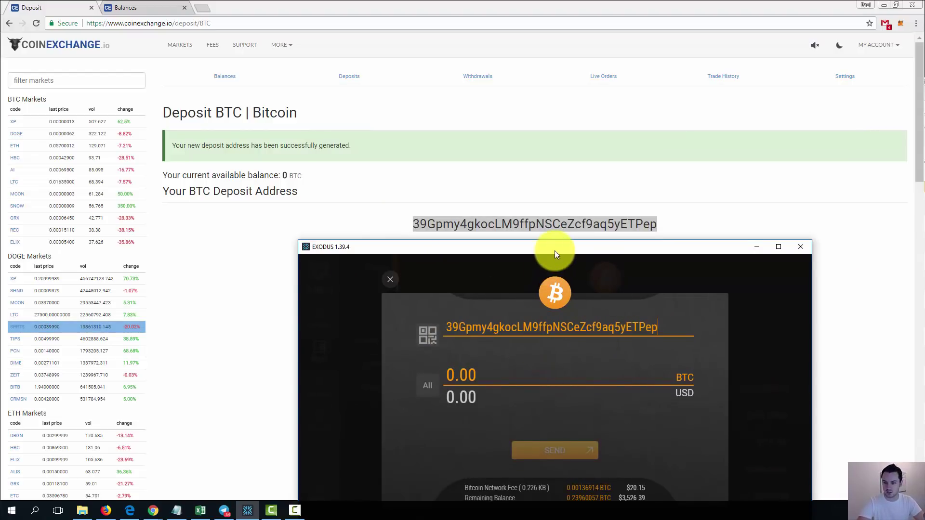
left_click_drag(554, 251, 573, 136)
- Set the amount to 2000 USD, send the Bitcoin to the pasted address and confirm the transfer
left_click(496, 277)
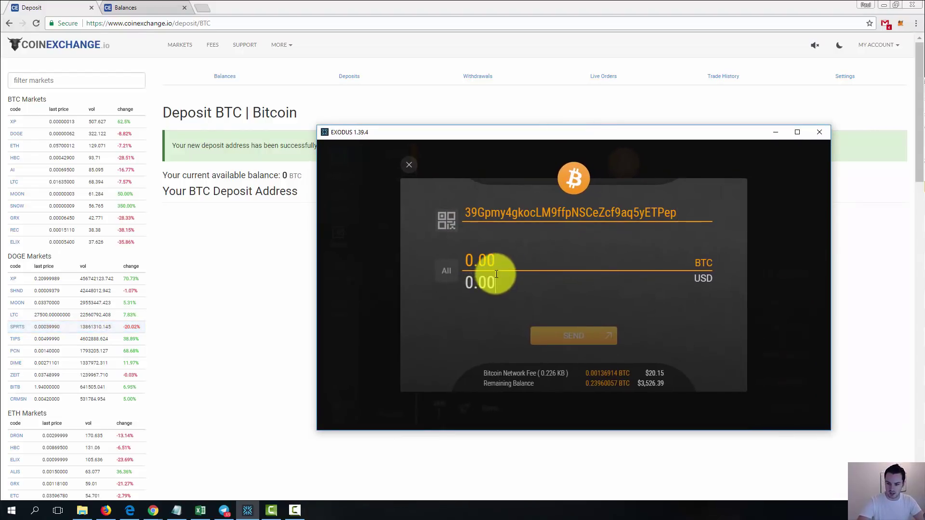
double_click(496, 274)
type("2000")
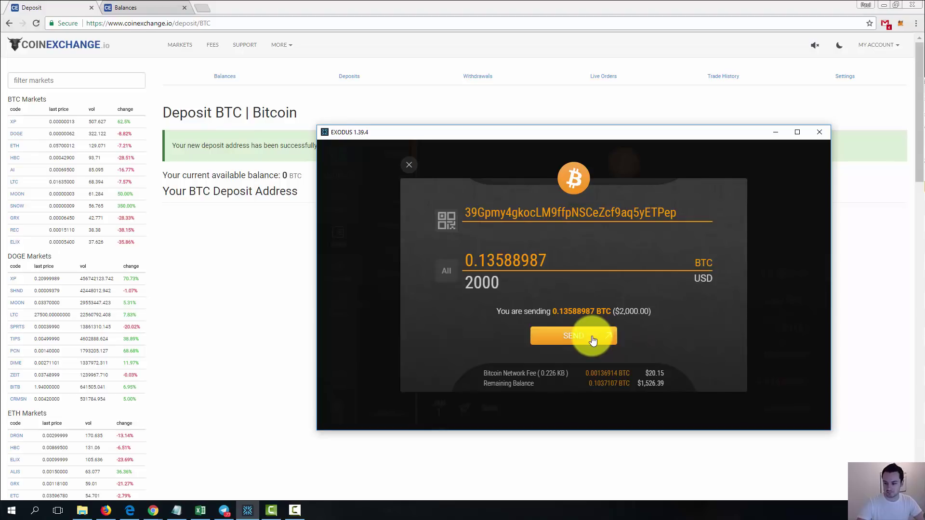
mouse_move(650, 133)
left_mouse_down()
mouse_move(603, 301)
mouse_move(625, 255)
mouse_move(658, 118)
left_mouse_up()
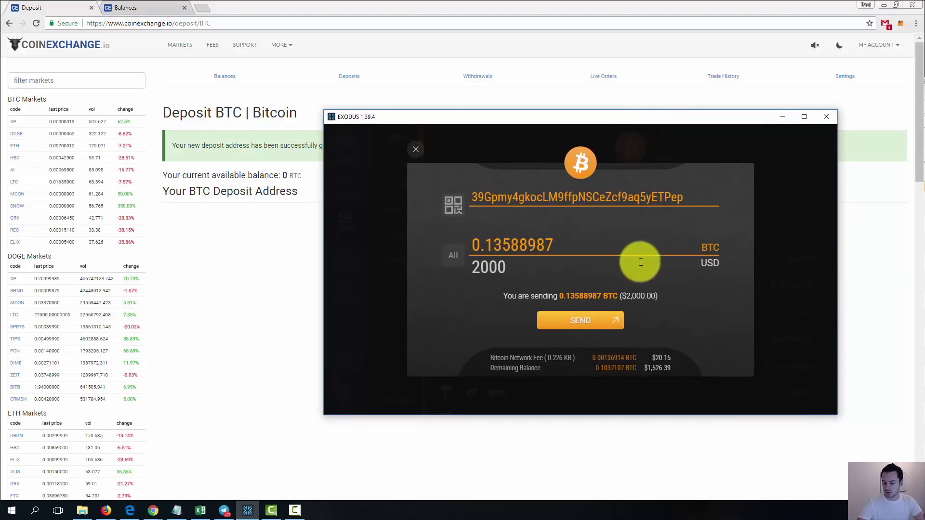
left_click(591, 322)
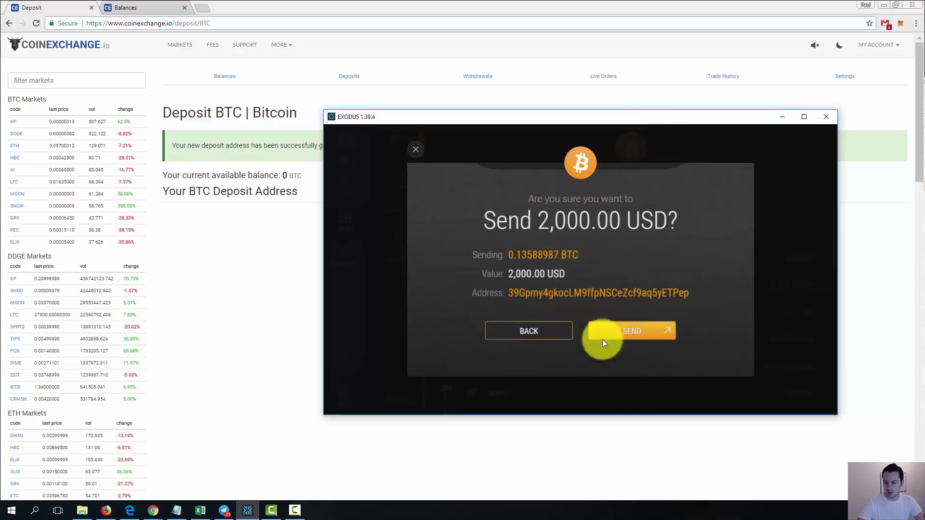
left_click(628, 332)
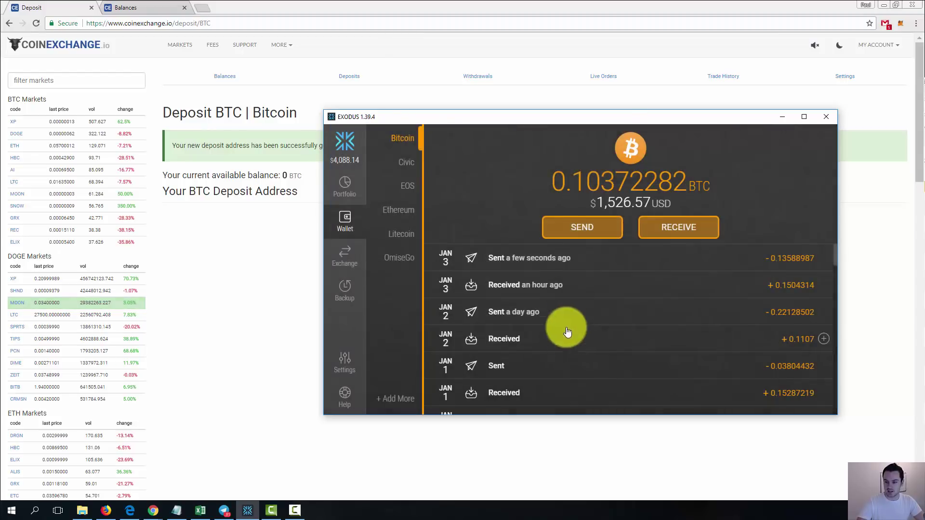
- Minimize the Exodus wallet and return to the Bitcoin deposit page on CoinExchange.io
left_click(578, 326)
left_click(782, 116)
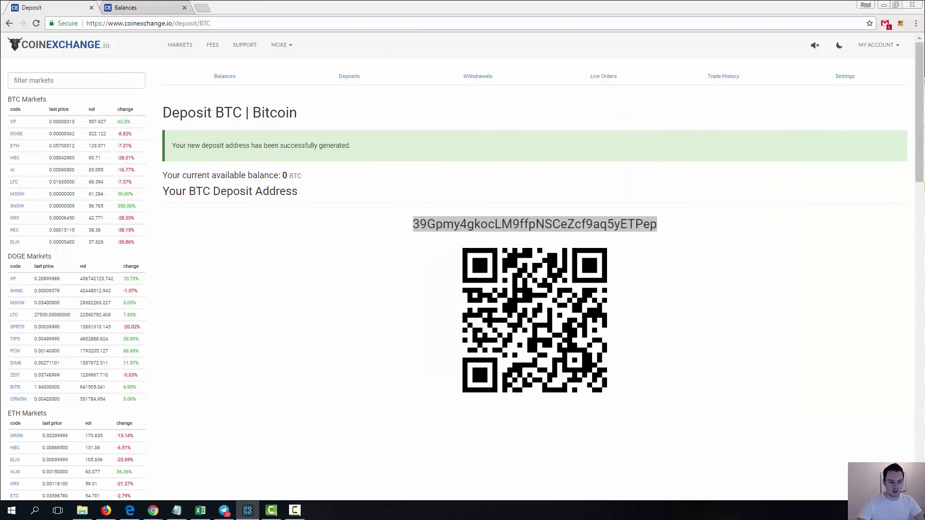
left_click(364, 305)
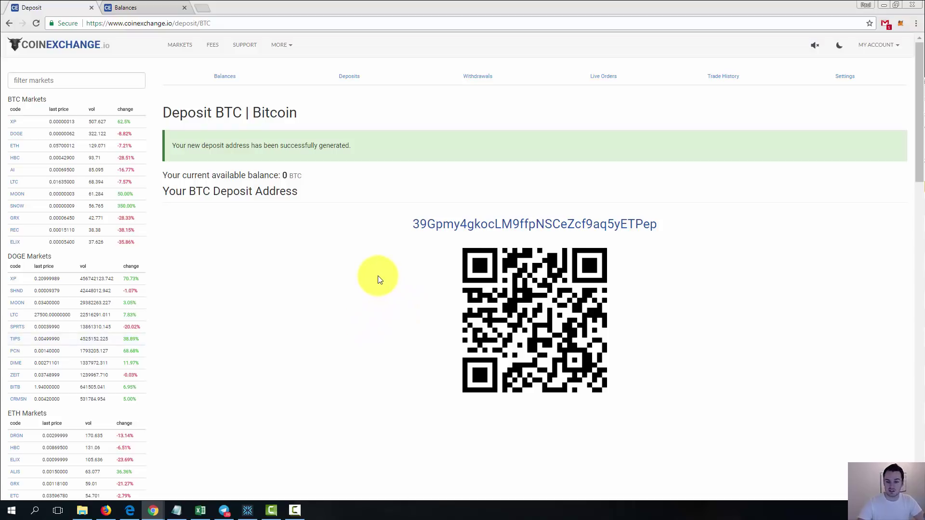
- Check the account's deposit history for the incoming Bitcoin and go back to the account balances
left_click(357, 78)
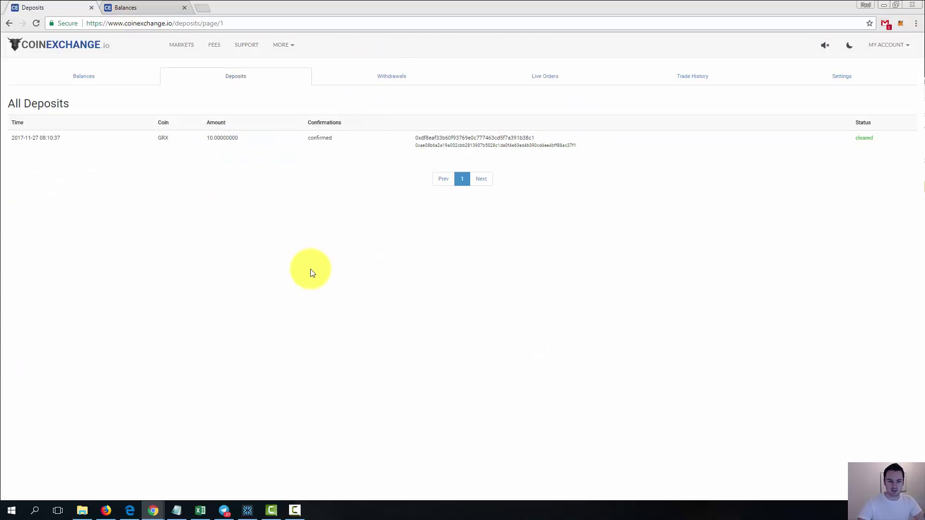
left_click(78, 82)
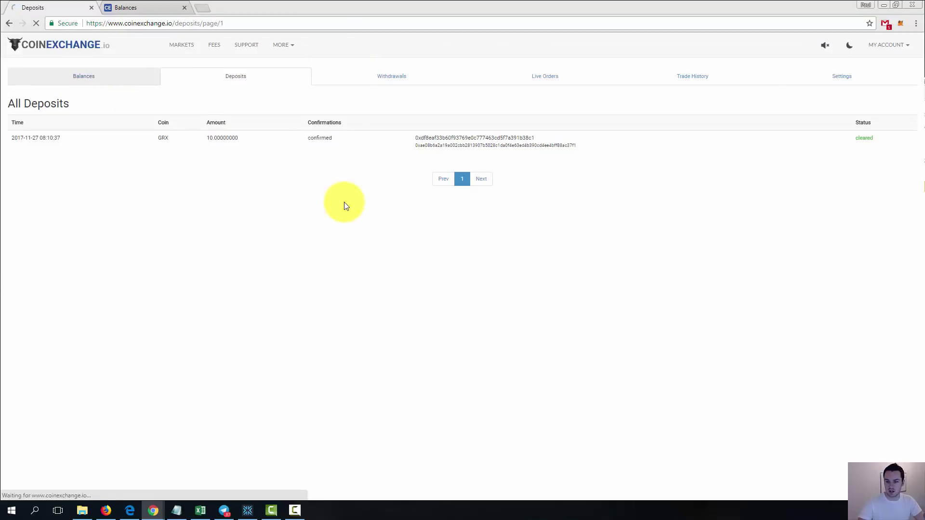
left_click(82, 84)
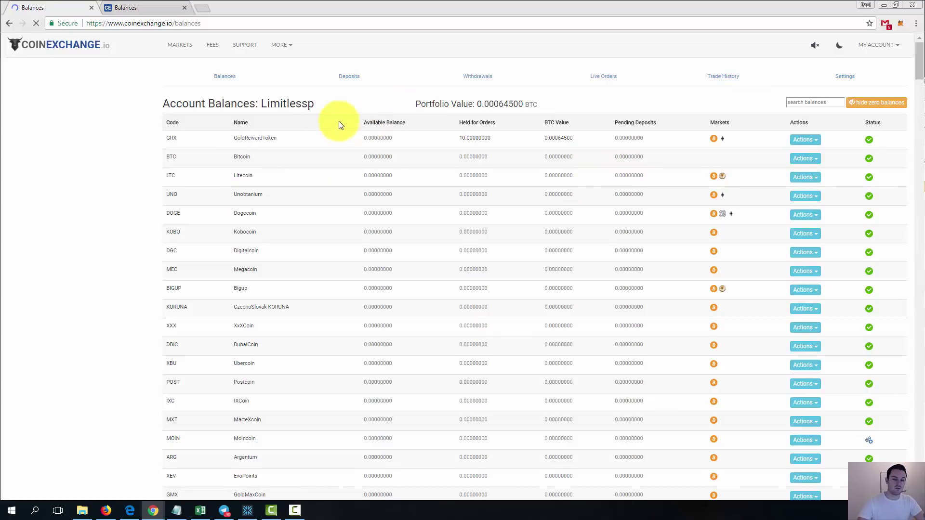
- Show the active markets with their multi-market selection list and open the XP/BTC market
left_click(173, 46)
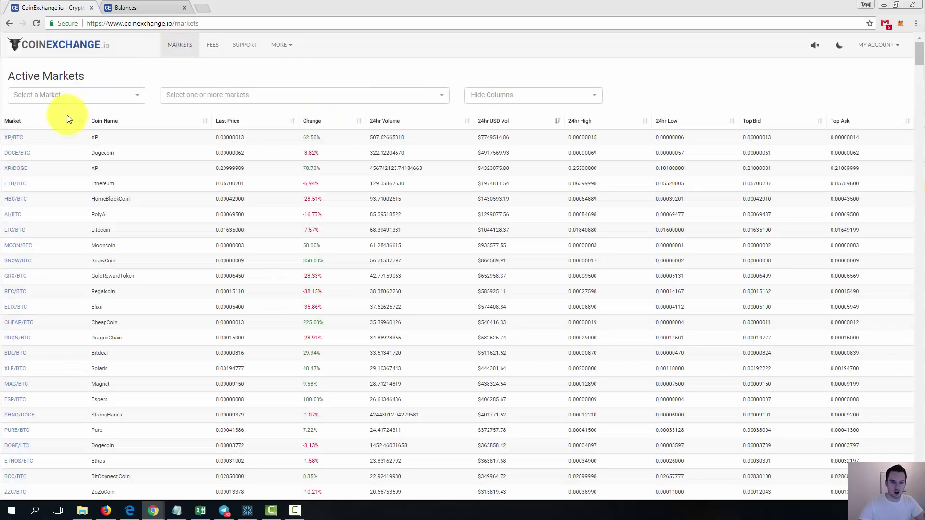
left_click(219, 95)
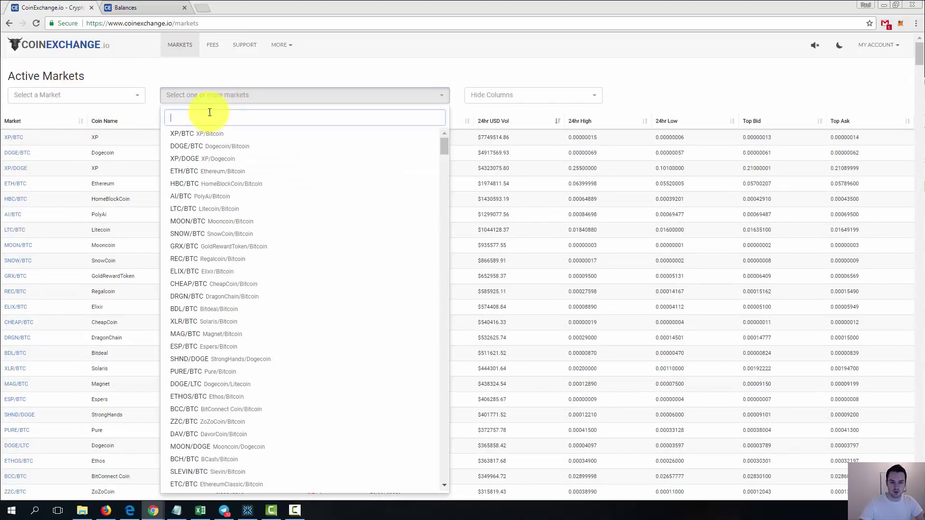
left_click(18, 141)
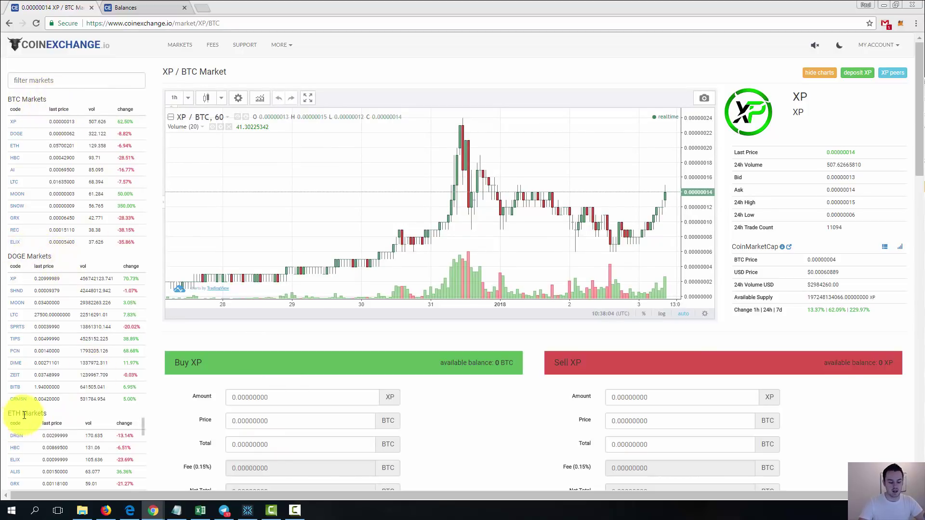
- Examine the ETH, DOGE, ETC and LTC market lists, order books, recent trades, TrollBox and newly listed coins on the XP/BTC page
scroll(48, 420, "down", 5)
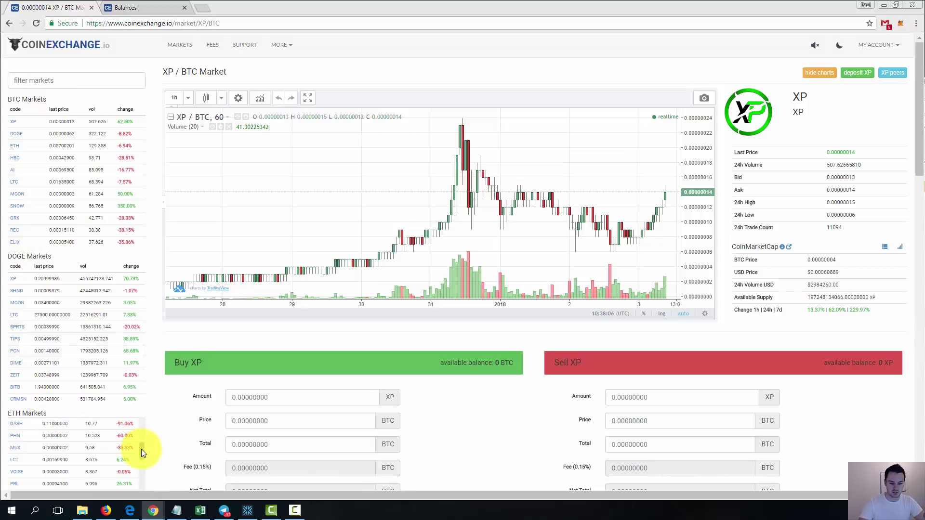
scroll(144, 275, "down", 5)
scroll(94, 347, "up", 5)
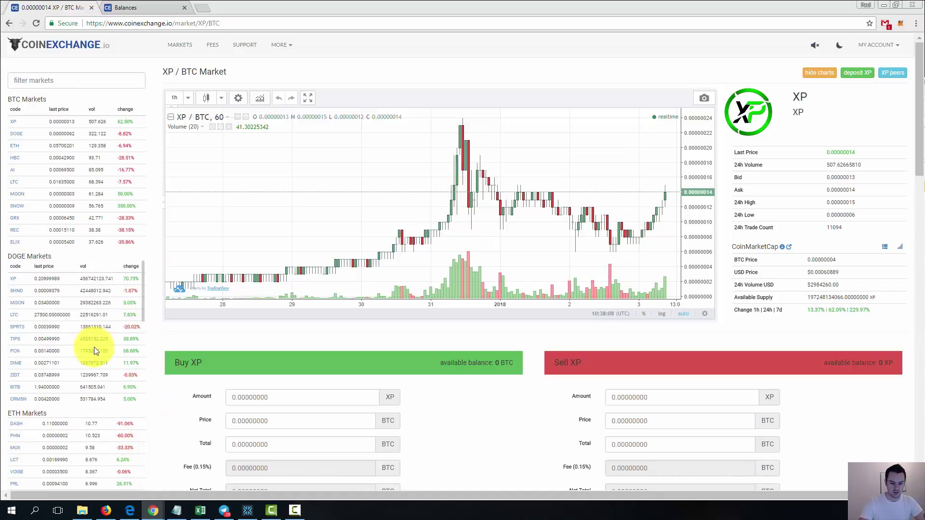
scroll(155, 165, "down", 5)
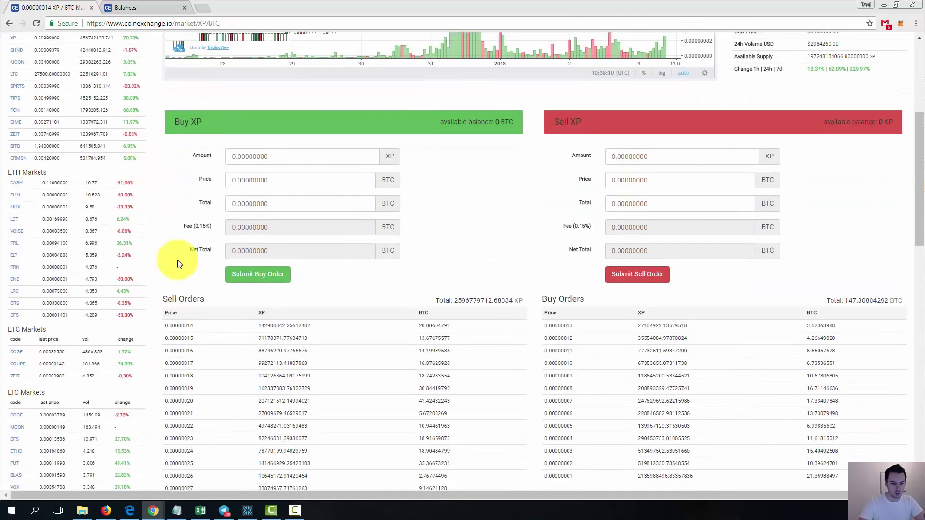
scroll(169, 275, "down", 3)
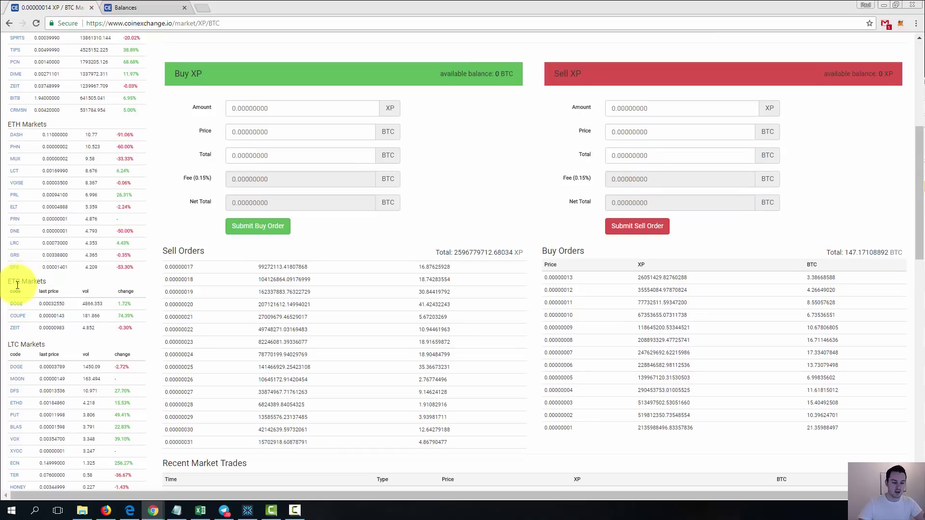
scroll(154, 357, "down", 3)
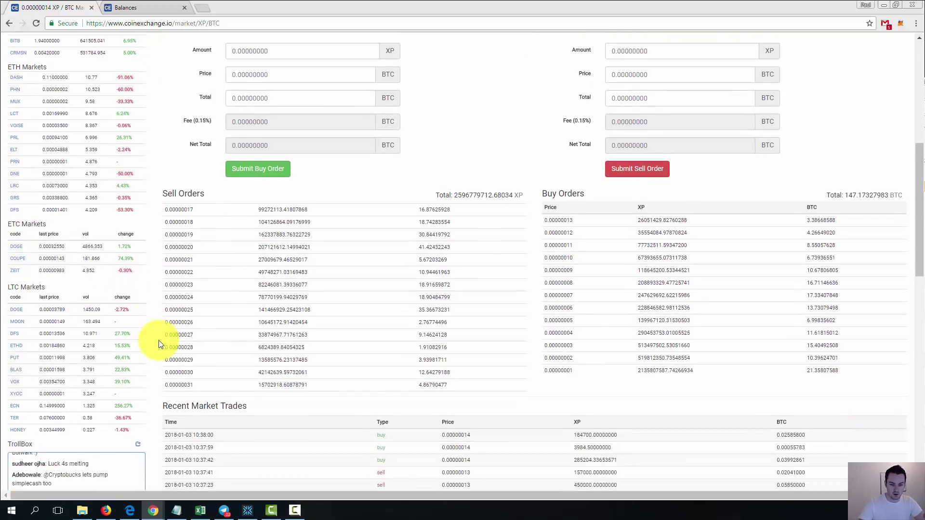
scroll(160, 340, "down", 8)
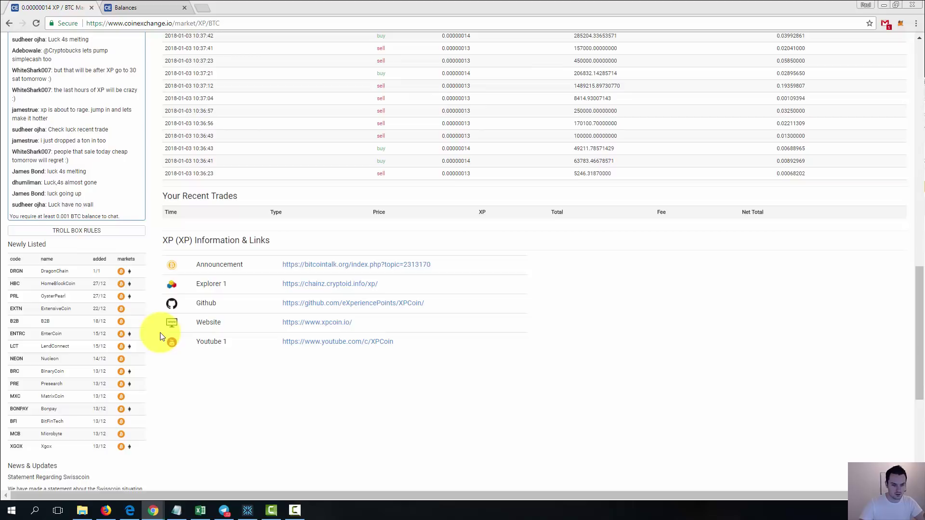
scroll(162, 336, "down", 3)
scroll(162, 333, "up", 11)
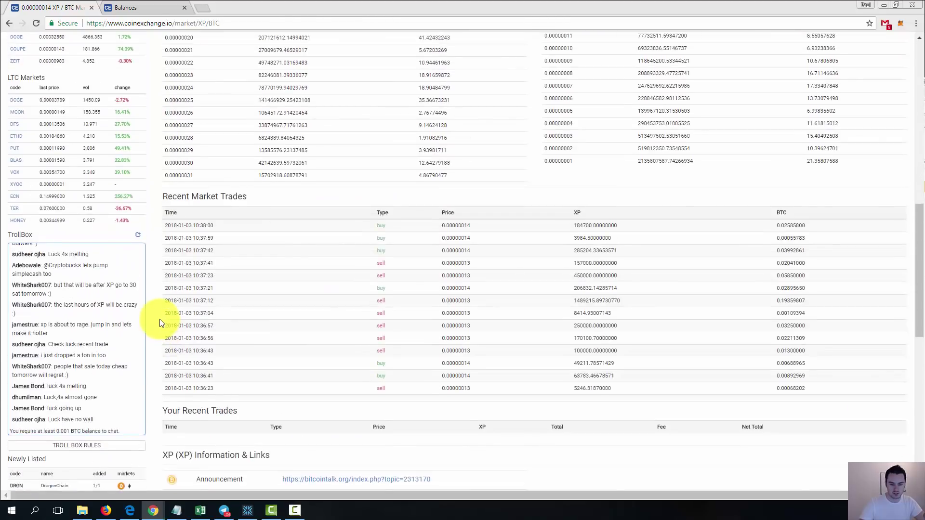
scroll(160, 320, "up", 6)
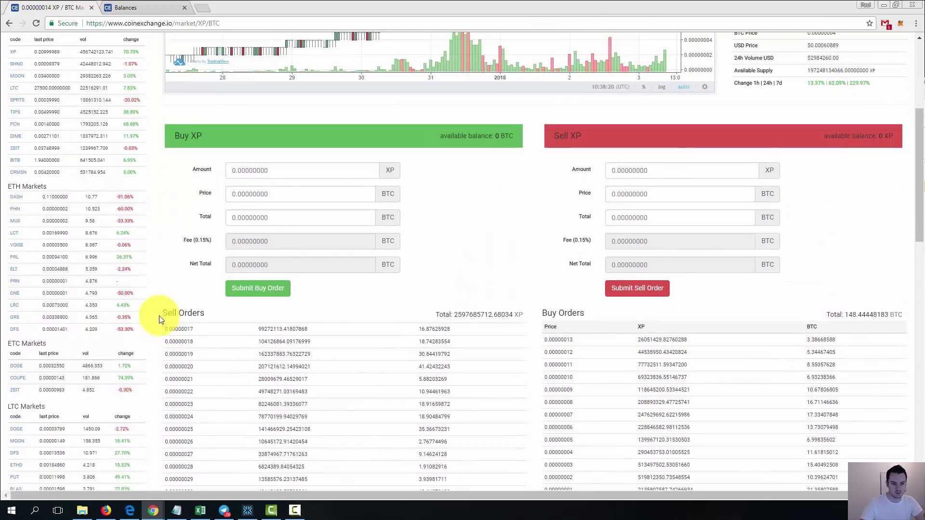
scroll(156, 305, "up", 3)
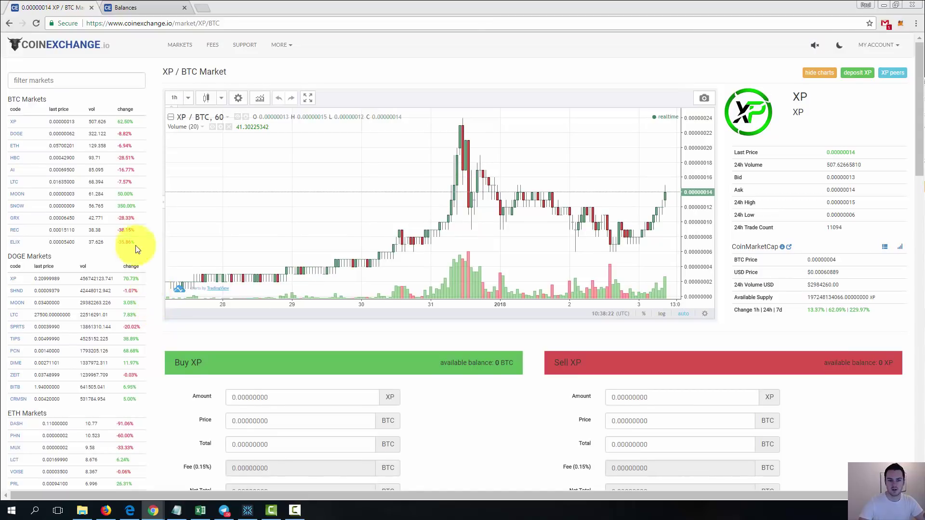
- Filter the market lists by "usdt" to check for Tether markets, repeat the search and clear the filter
left_click(54, 83)
type("usdt")
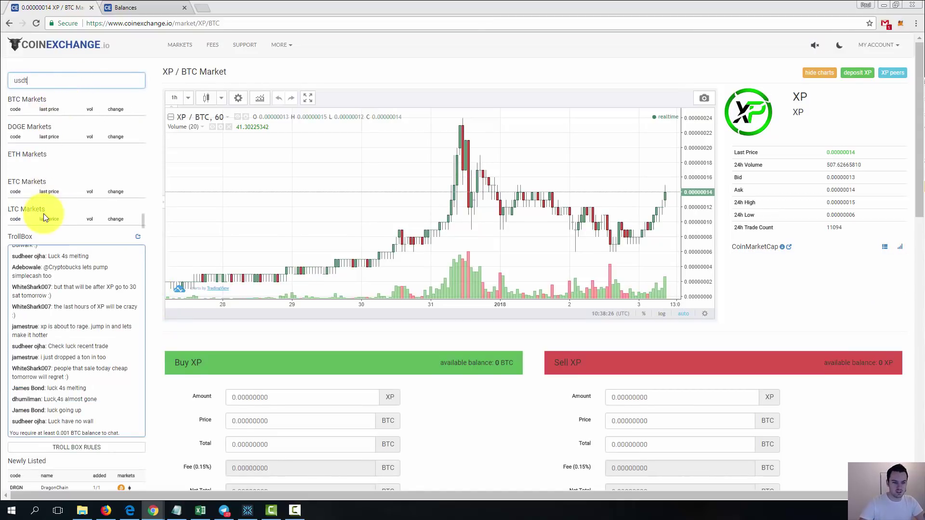
double_click(42, 80)
key("BackSpace")
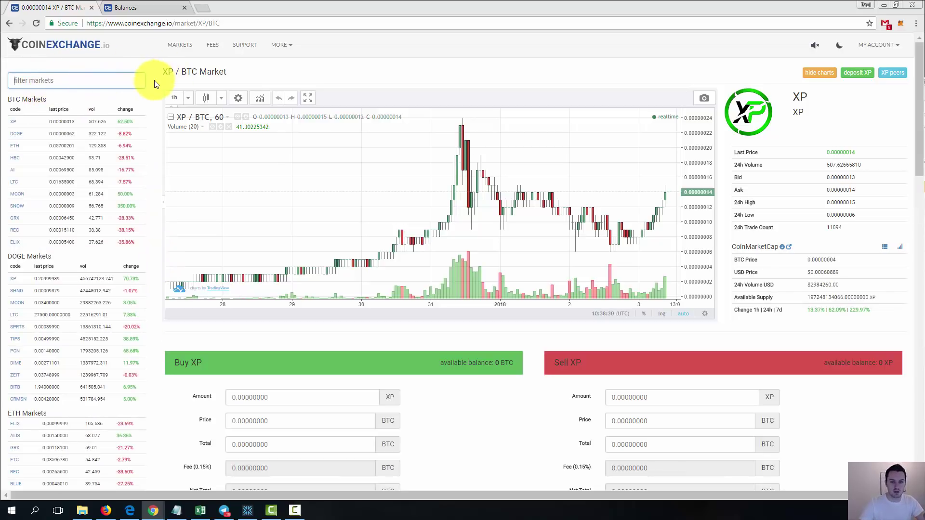
left_click(81, 83)
type("usdt")
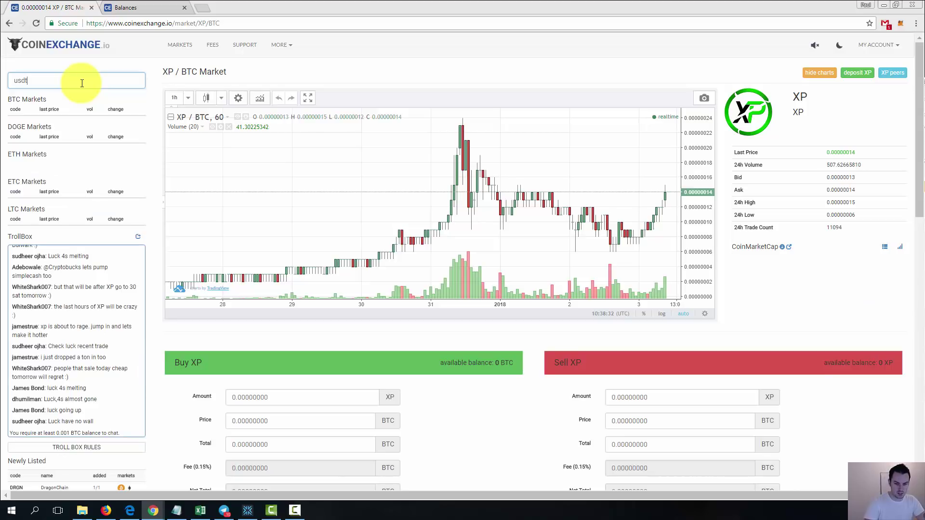
key("BackSpace")
key("BackSpace")
key("BackSpace")
key("BackSpace")
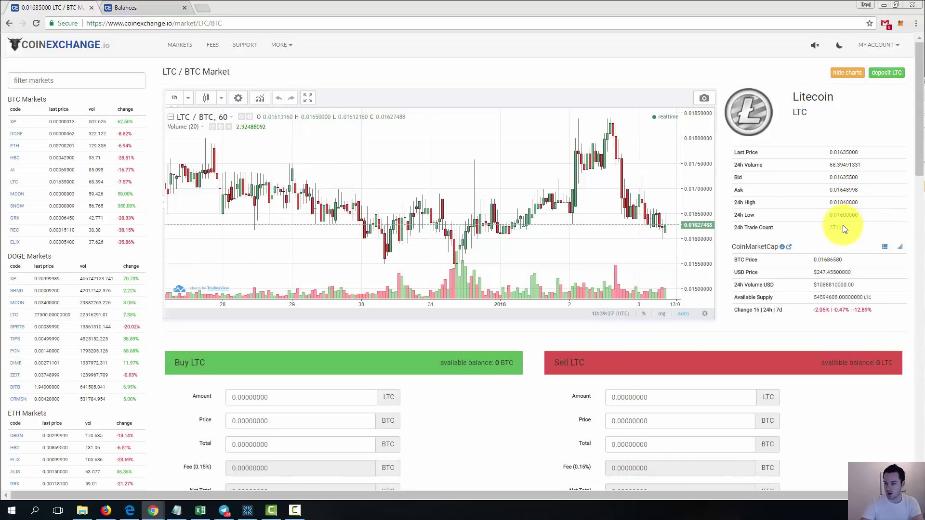
- Examine the LTC/BTC market's price statistics, CoinMarketCap change figures, and the buy and sell order forms with their available balances
scroll(851, 239, "down", 1)
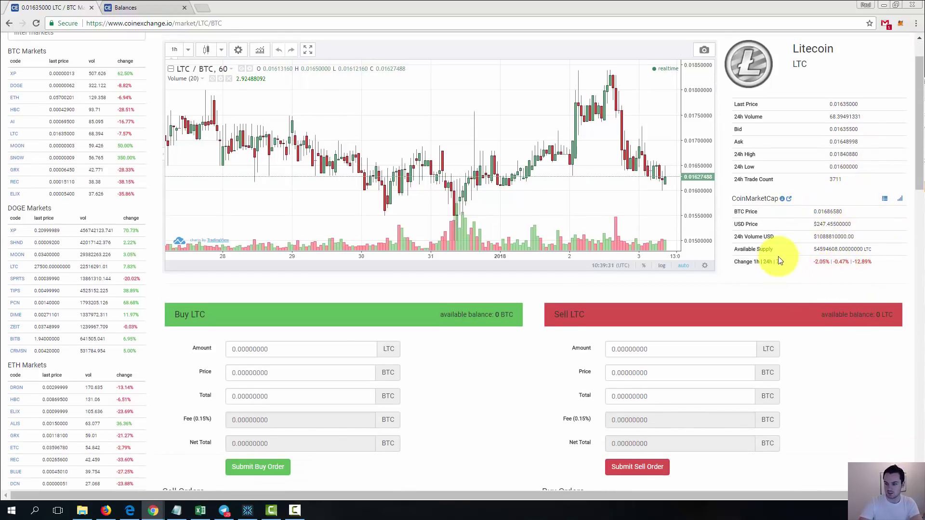
left_click_drag(773, 262, 766, 262)
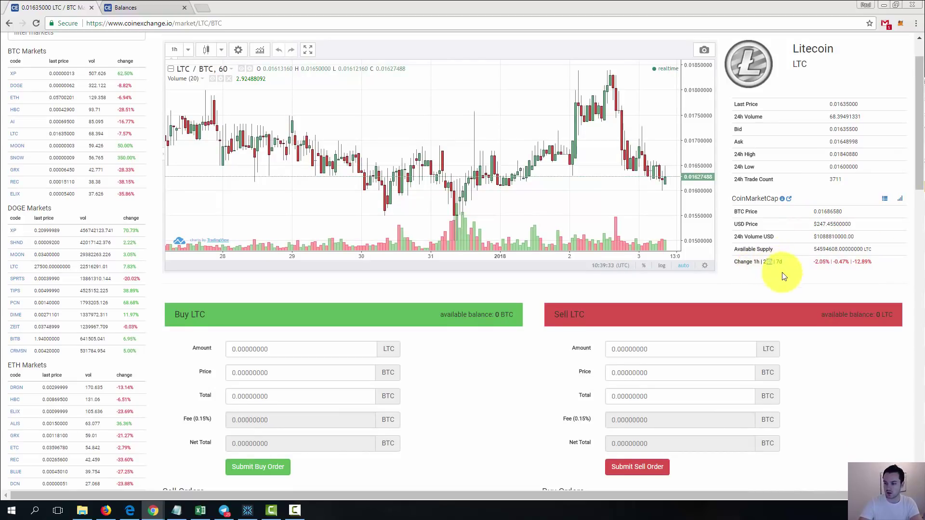
left_click(793, 281)
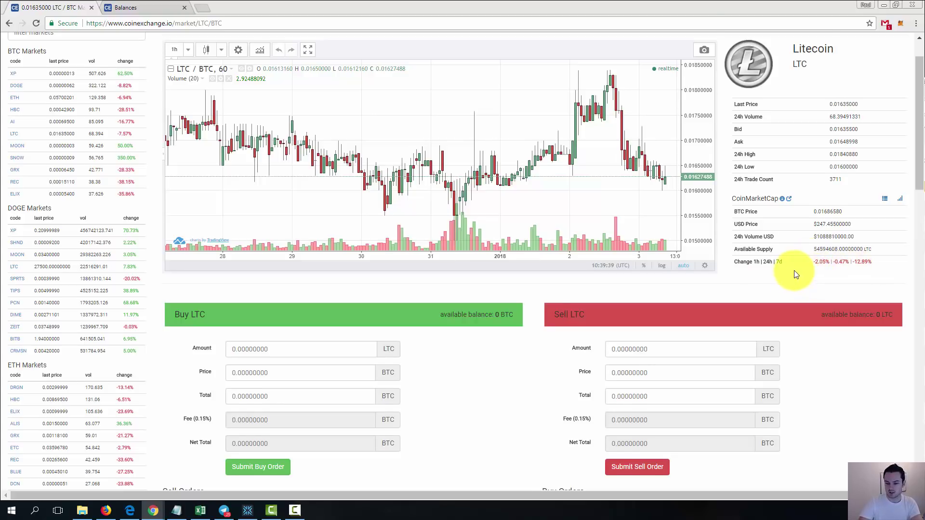
scroll(795, 275, "down", 3)
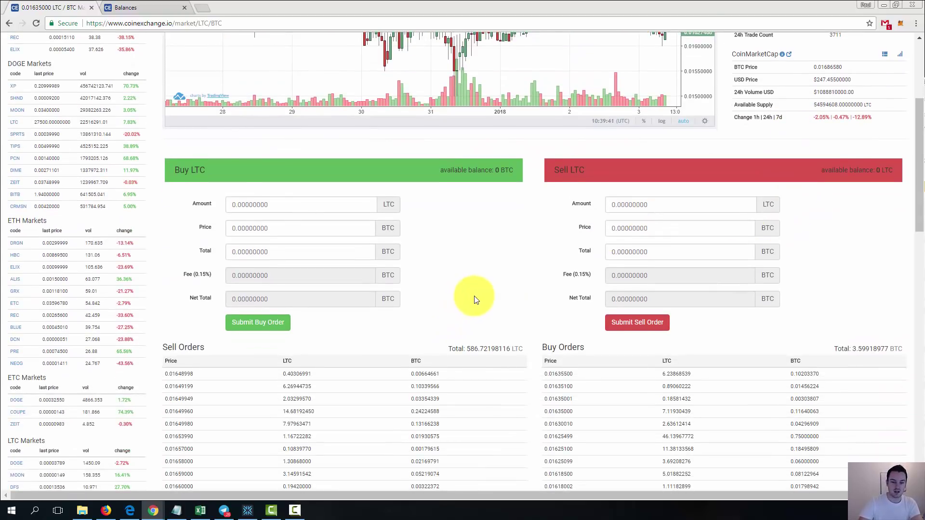
scroll(477, 300, "up", 1)
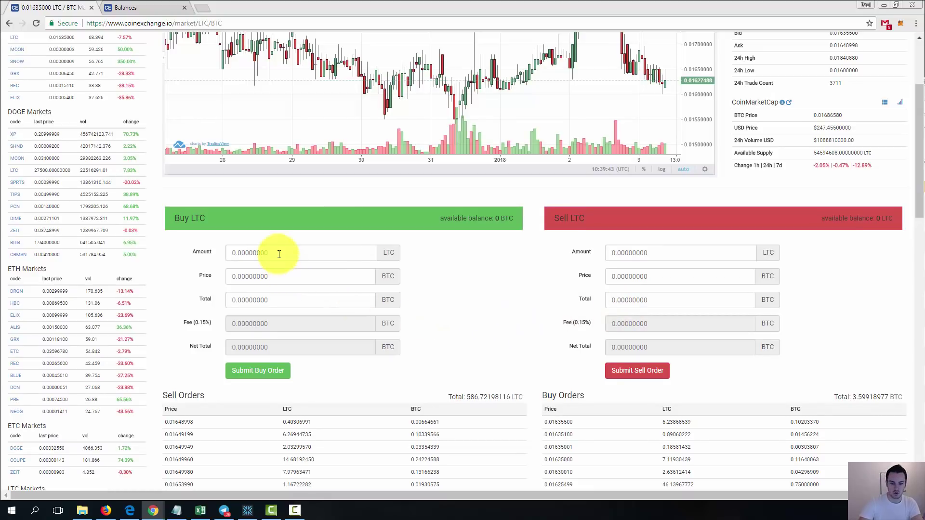
left_click(283, 250)
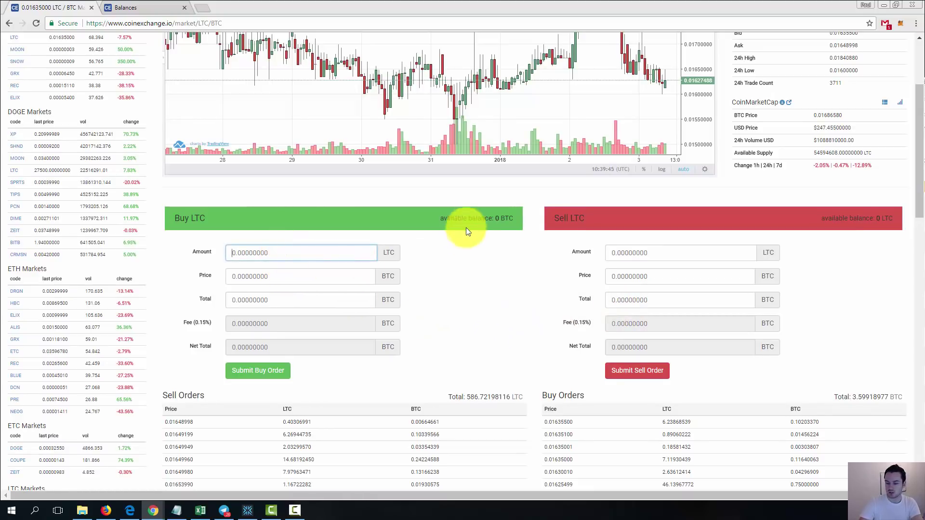
left_click(496, 218)
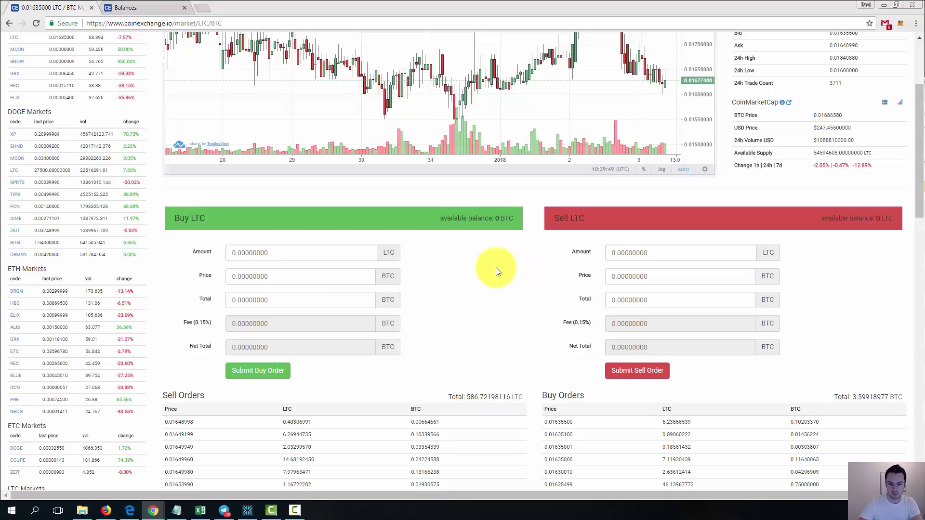
- Fill in the buy order with an amount of 100 LTC at the market's last price, 0.01635000 BTC, and highlight its net total
left_click(289, 253)
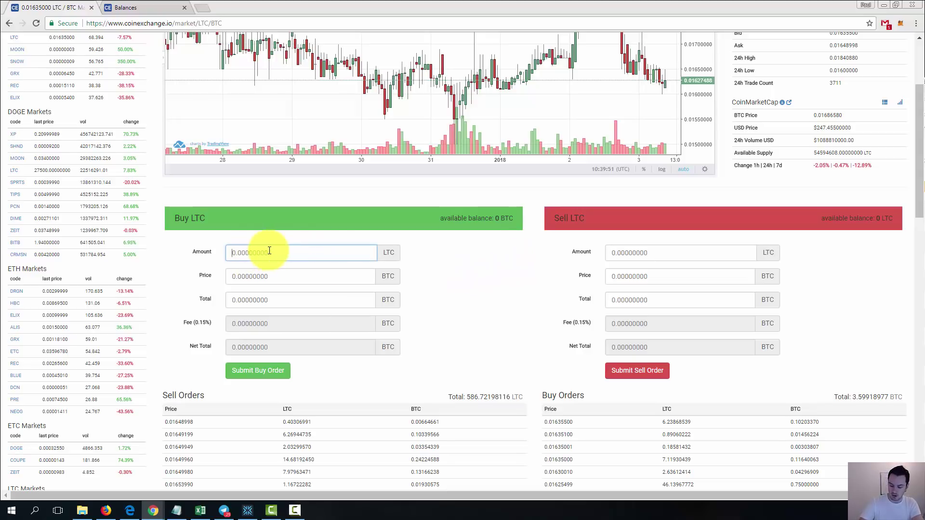
type("100")
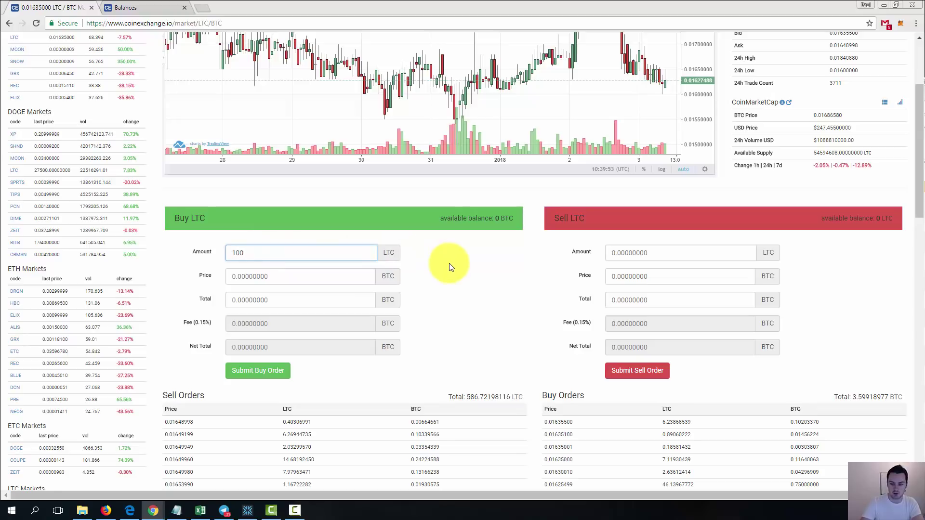
left_click(316, 281)
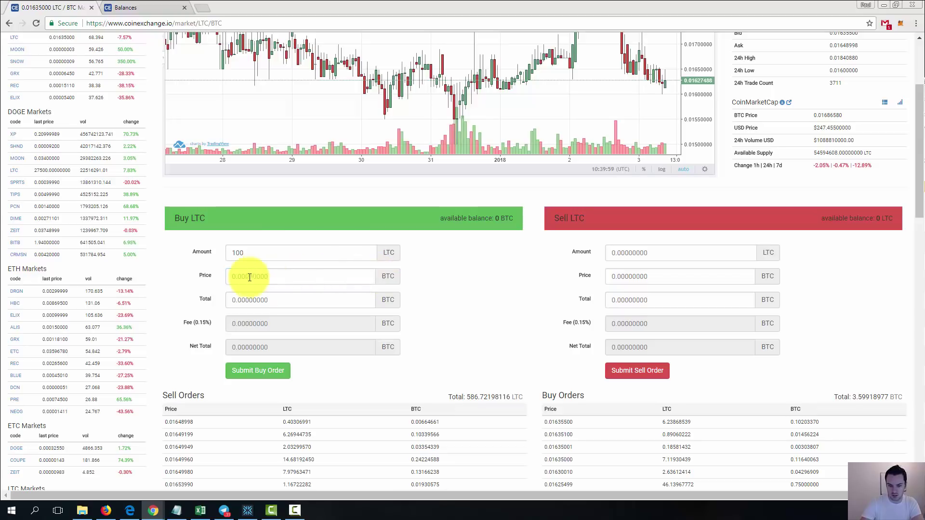
scroll(737, 255, "up", 2)
scroll(738, 255, "up", 1)
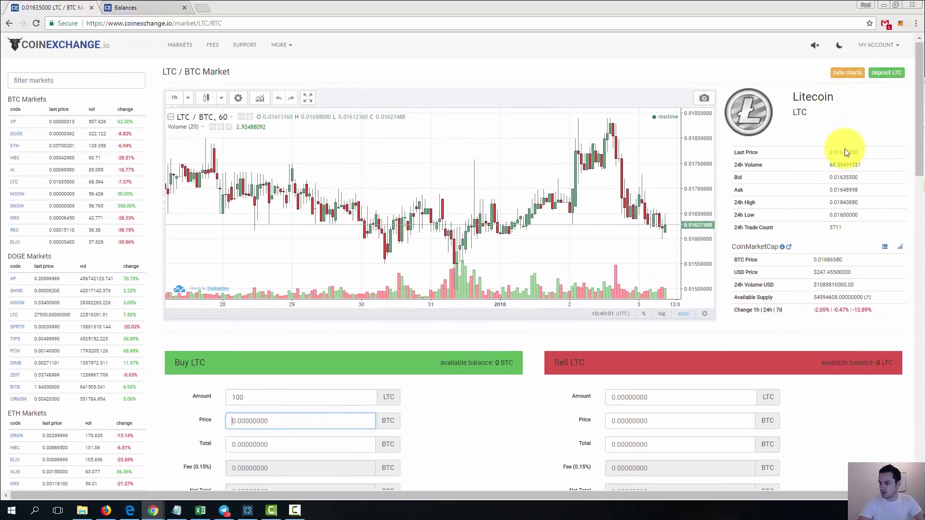
double_click(845, 152)
key("ctrl+c")
scroll(514, 252, "down", 3)
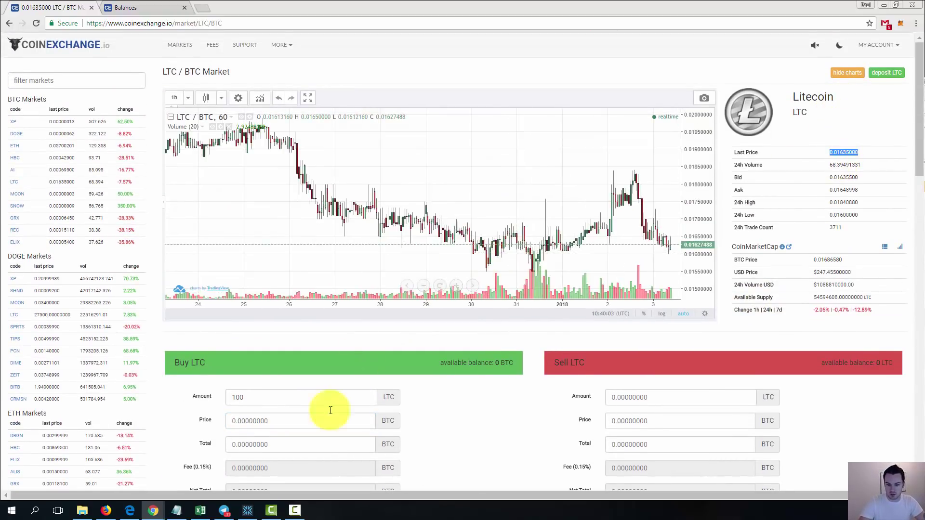
scroll(458, 388, "down", 3)
left_click(247, 276)
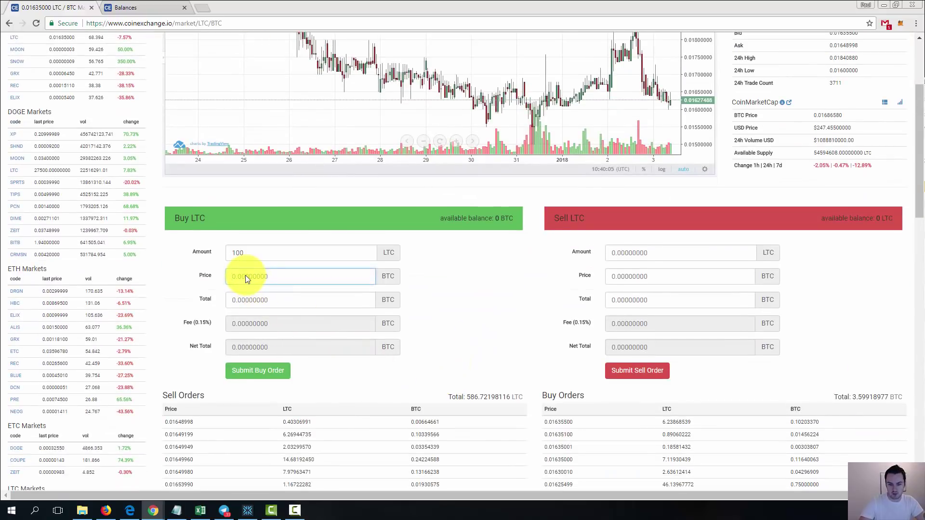
key("ctrl+v")
left_click(496, 279)
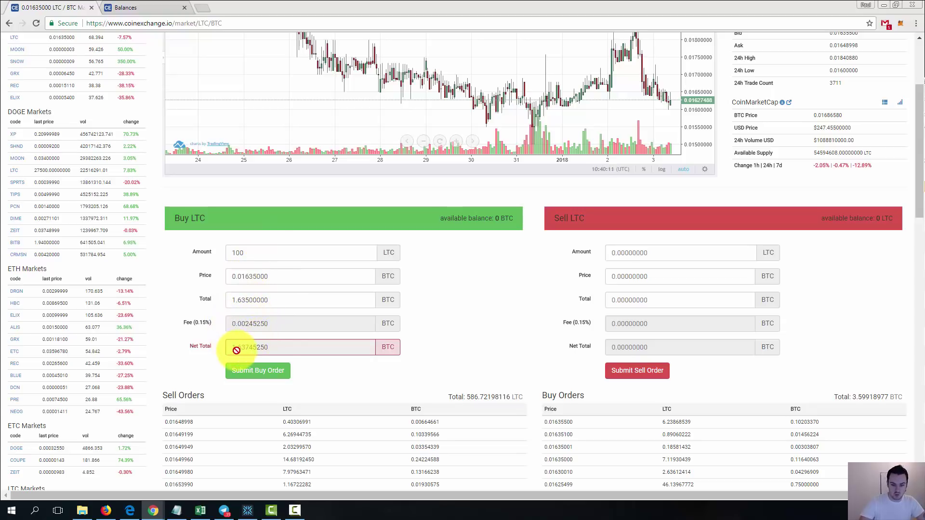
triple_click(459, 347)
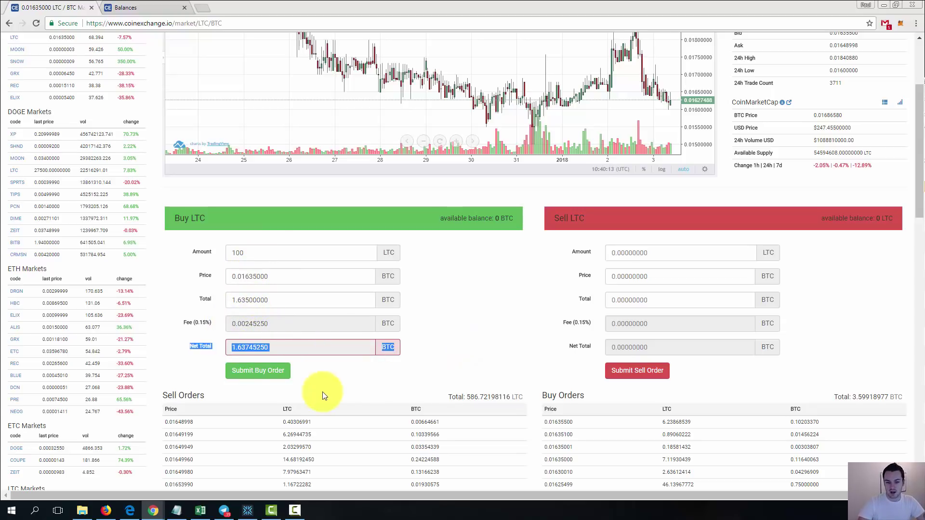
left_click(468, 319)
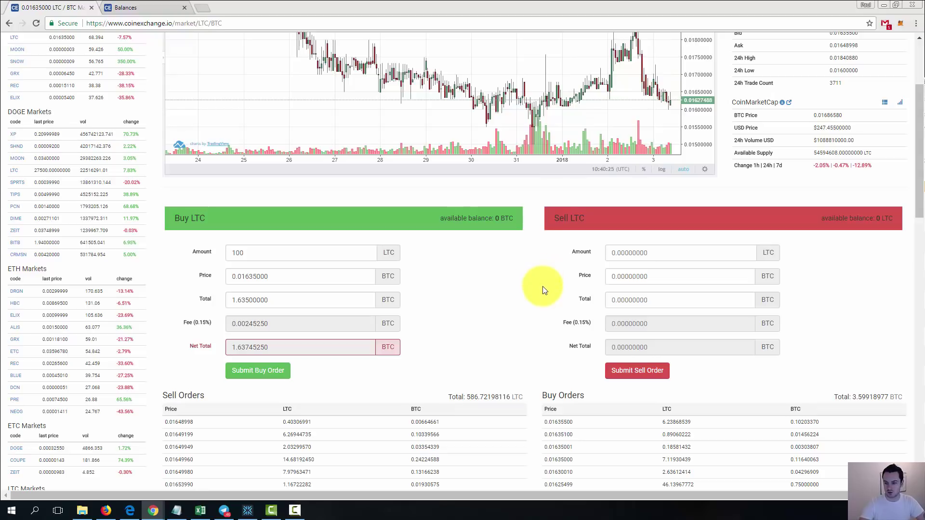
- Fill in the sell order with an amount of 100 LTC at the same price of 0.01635000 BTC
left_click(651, 252)
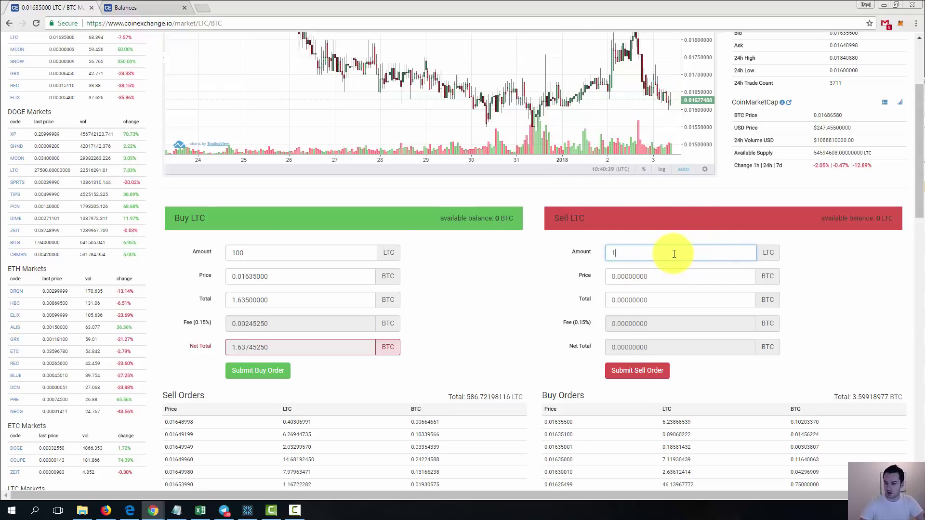
left_click(683, 284)
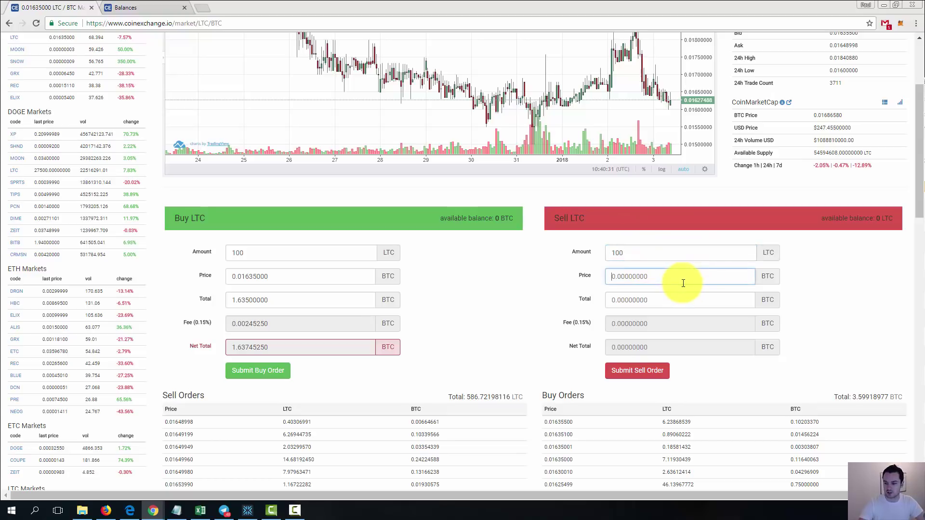
key("ctrl+v")
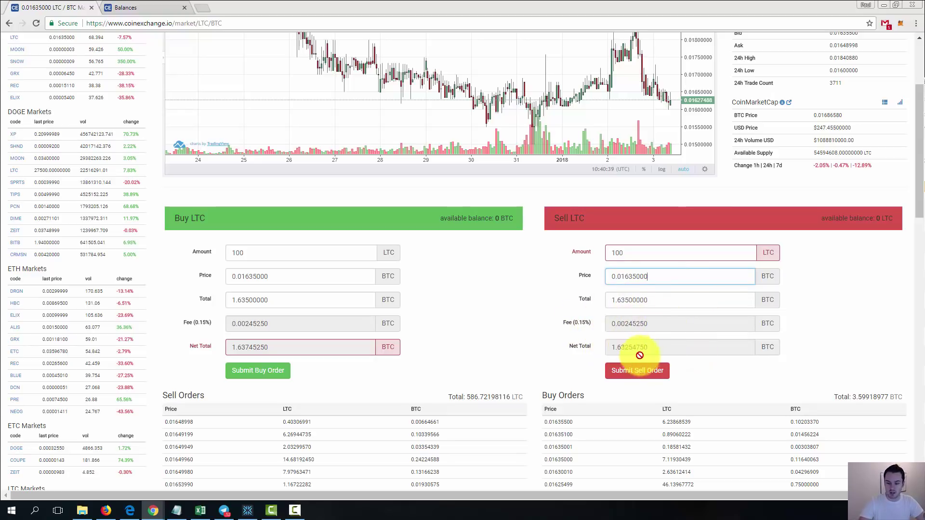
left_click(886, 324)
- Examine the completed order forms and the sell and buy order books, highlighting the total LTC on offer
scroll(884, 320, "up", 1)
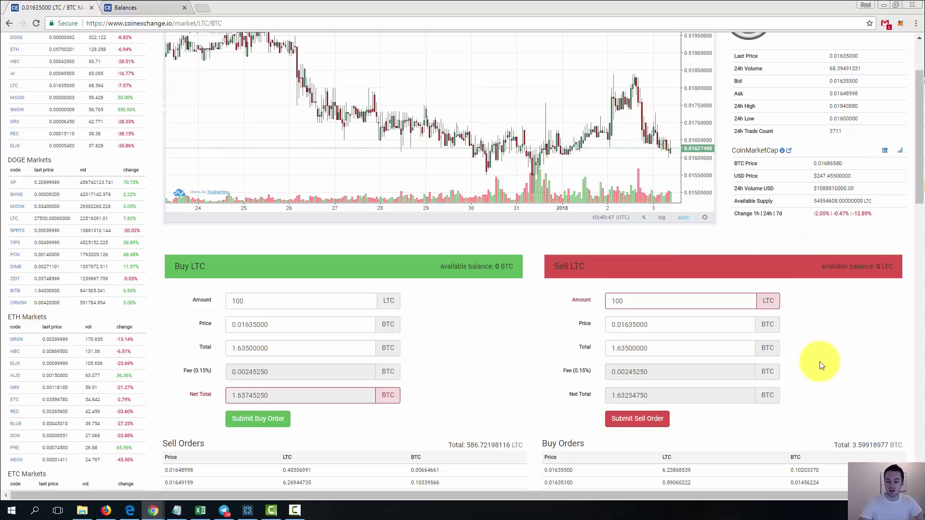
scroll(795, 365, "down", 3)
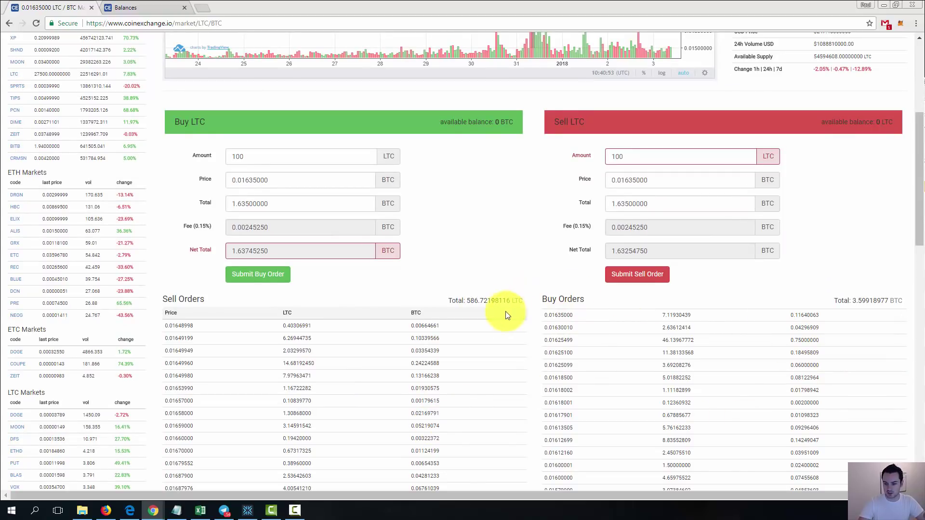
left_click_drag(467, 300, 506, 300)
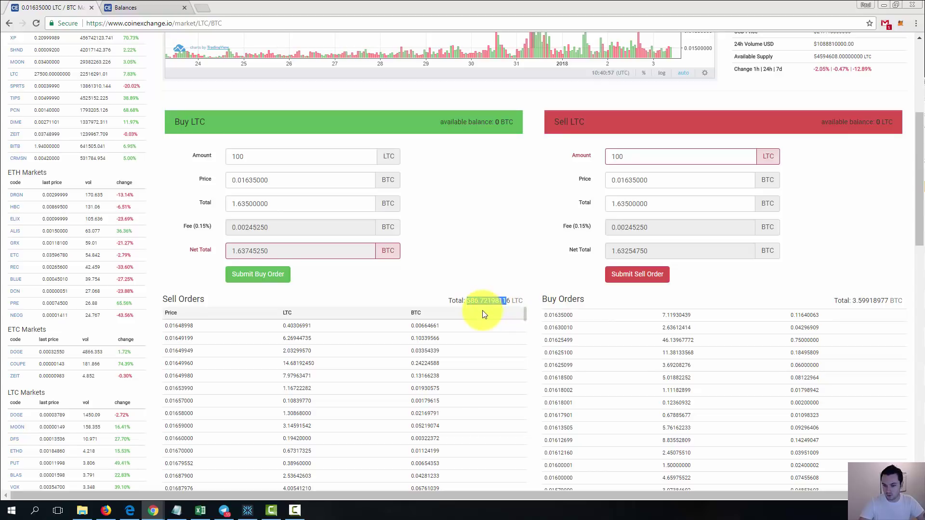
left_click(511, 278)
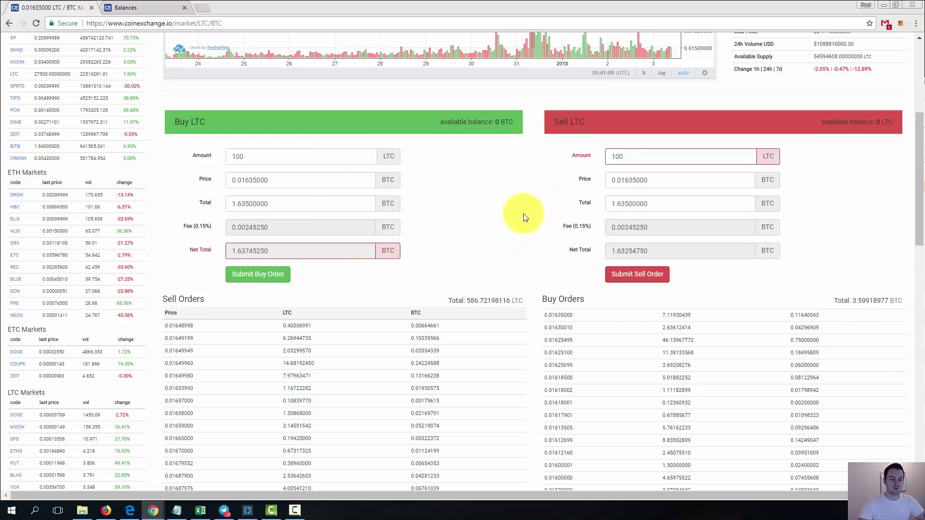
scroll(518, 213, "up", 3)
scroll(527, 270, "down", 2)
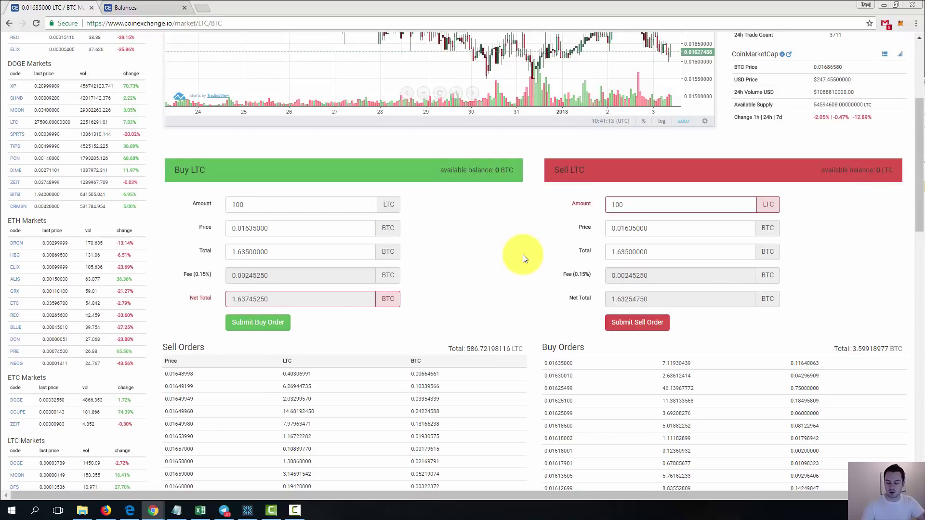
scroll(485, 227, "down", 4)
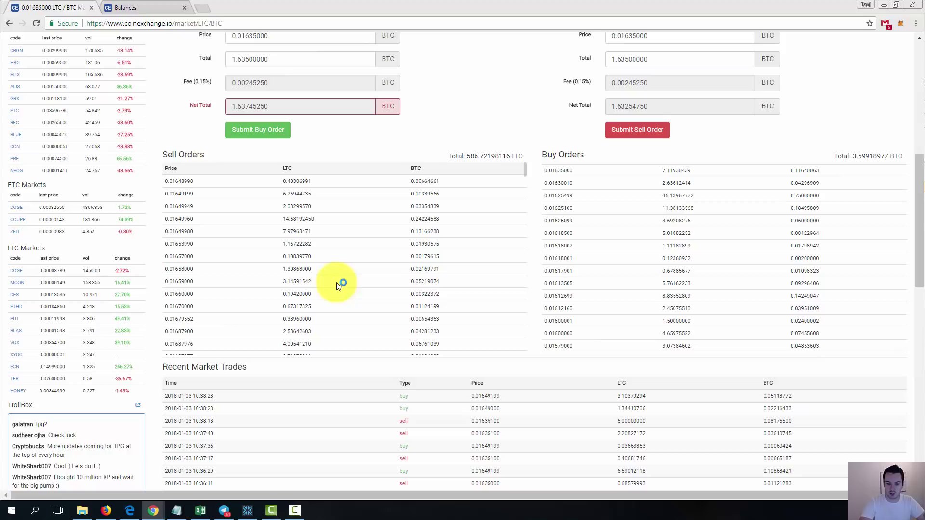
- Fill the order forms from the order books, using the first sell order's 0.40306991 LTC amount and the first buy order's 0.01635000 BTC price
double_click(178, 182)
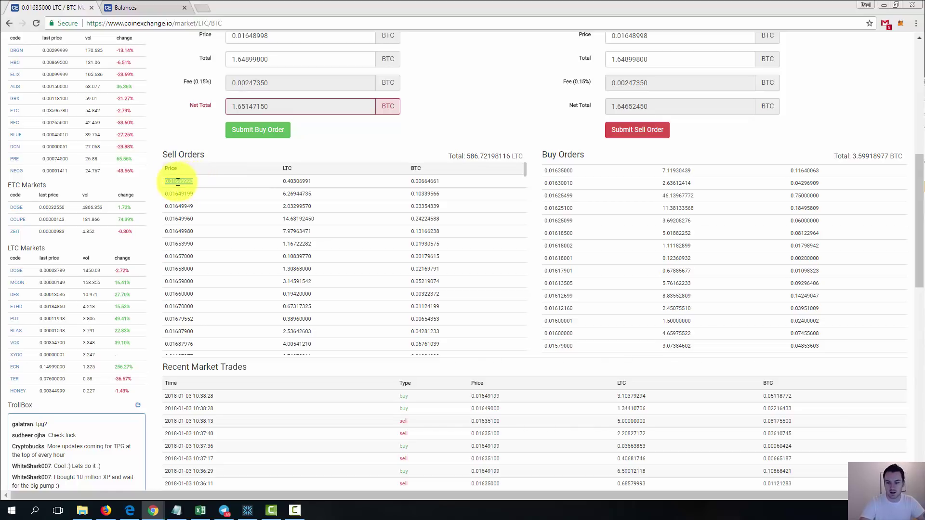
left_click_drag(283, 182, 314, 180)
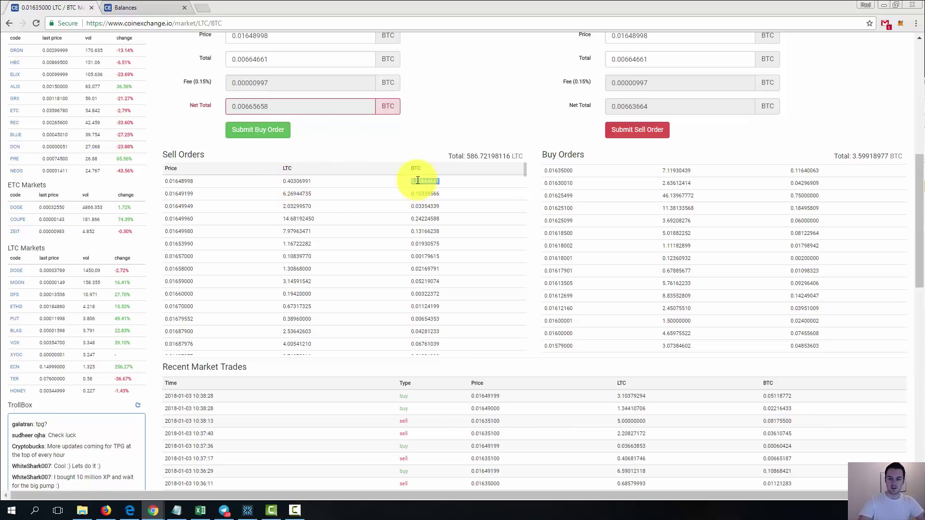
left_click_drag(417, 180, 448, 190)
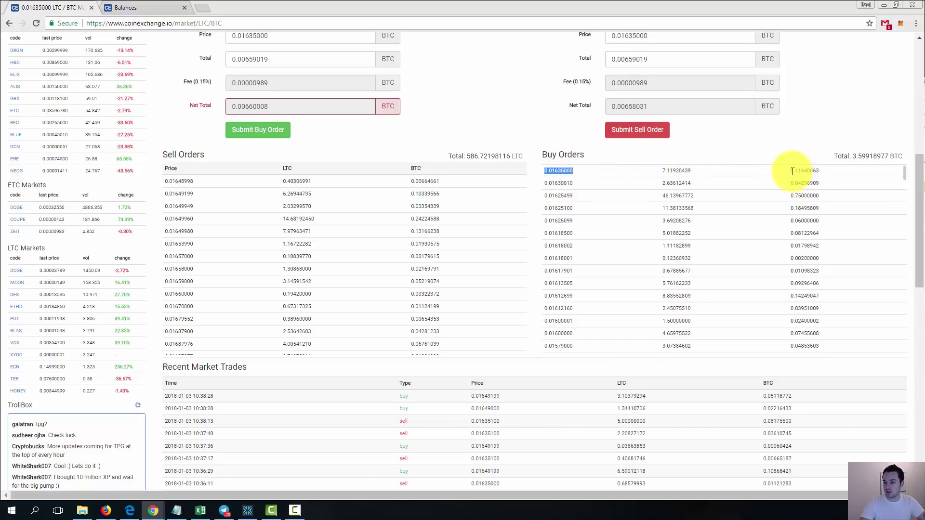
left_click_drag(793, 171, 822, 175)
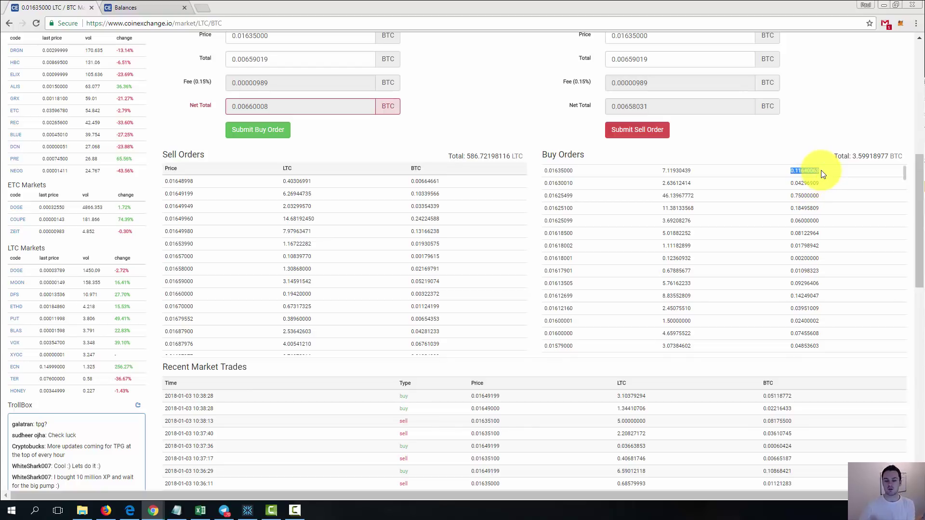
left_click(532, 359)
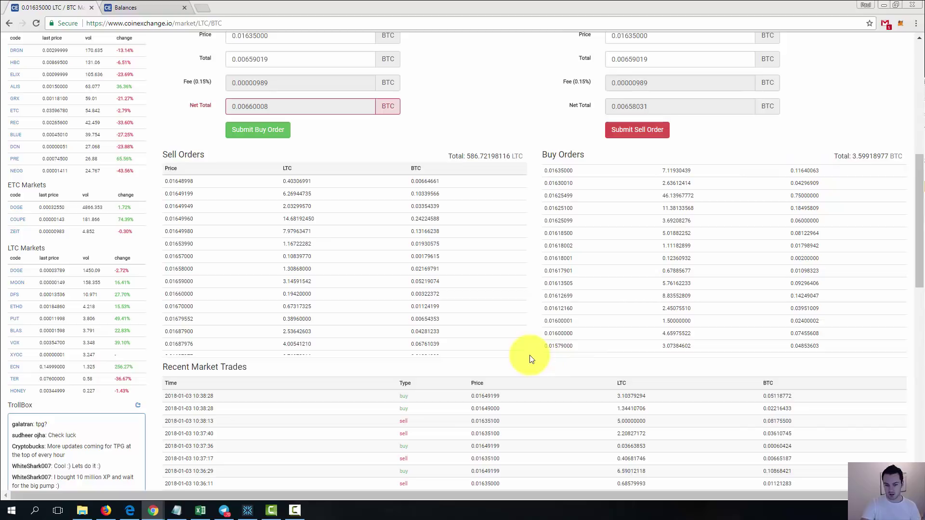
- Examine the recent market trades, then return to the order forms and price chart
scroll(532, 360, "down", 3)
scroll(414, 308, "down", 2)
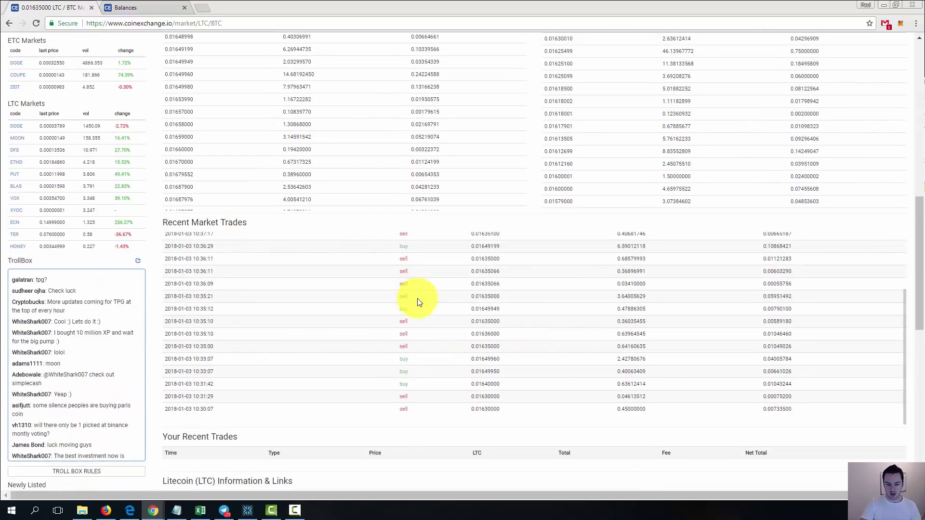
scroll(417, 302, "up", 6)
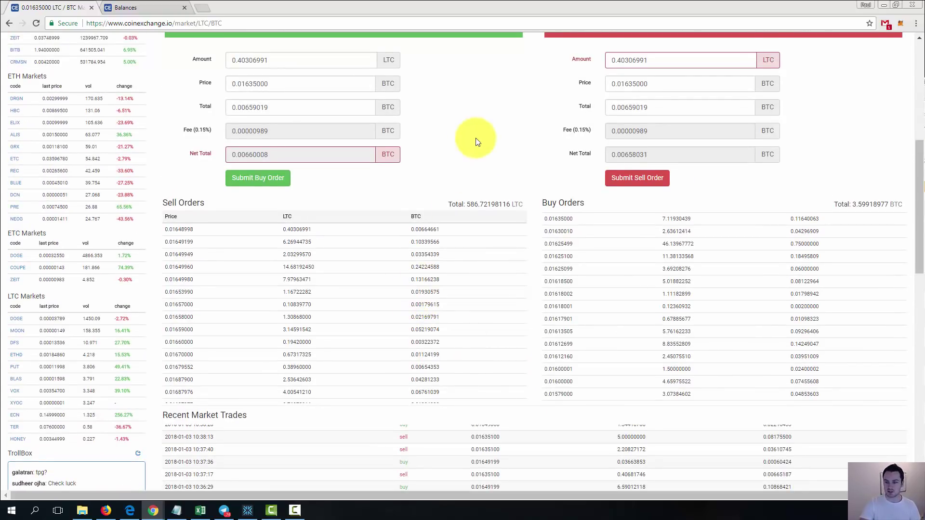
scroll(477, 142, "up", 6)
scroll(475, 299, "down", 2)
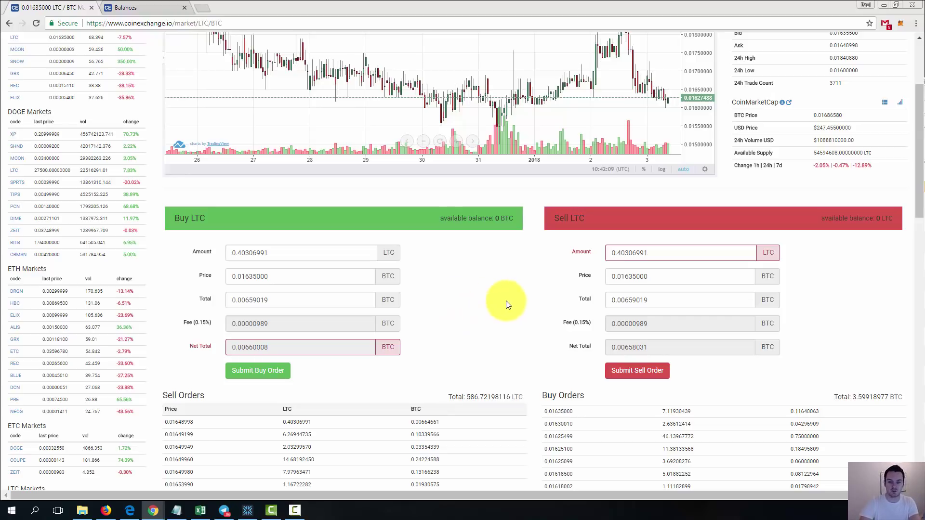
scroll(496, 308, "up", 3)
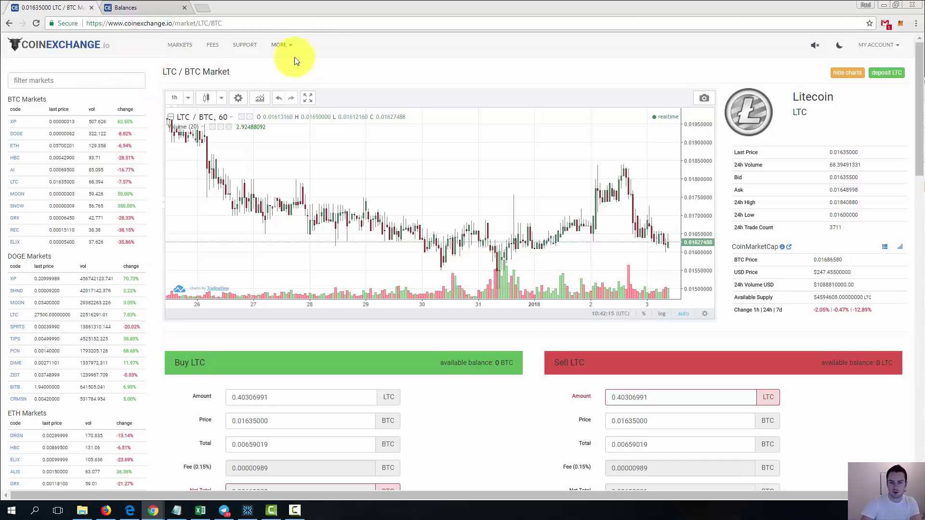
- Open the account's deposits and check the pending BTC deposit's confirmations
left_click(893, 48)
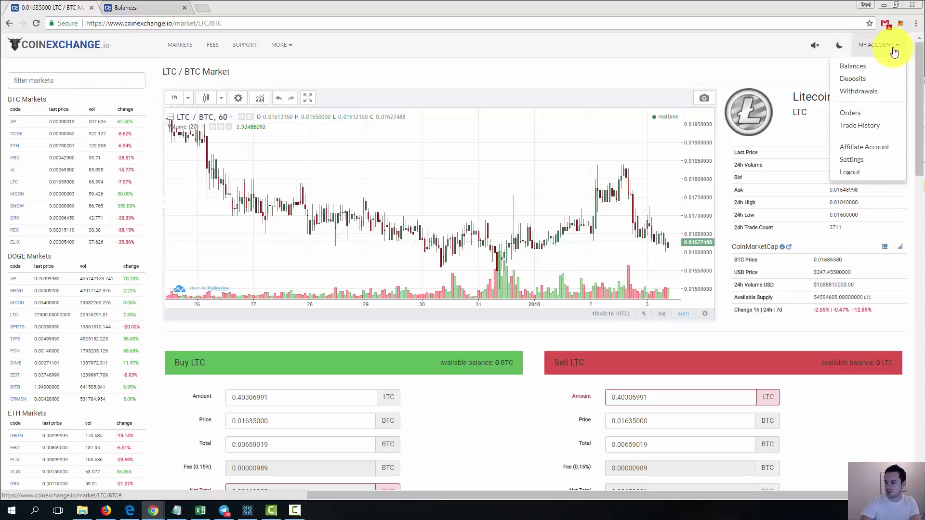
left_click(874, 79)
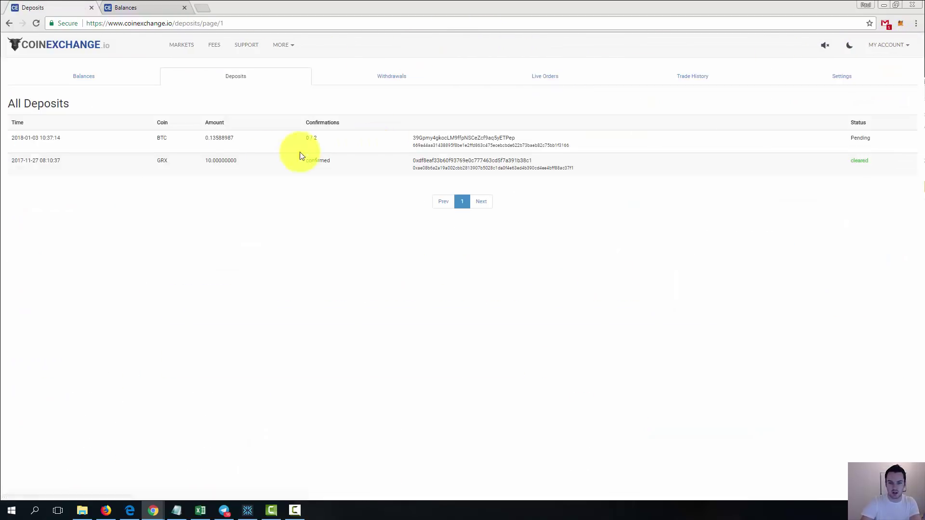
left_click_drag(7, 122, 347, 147)
left_click(347, 147)
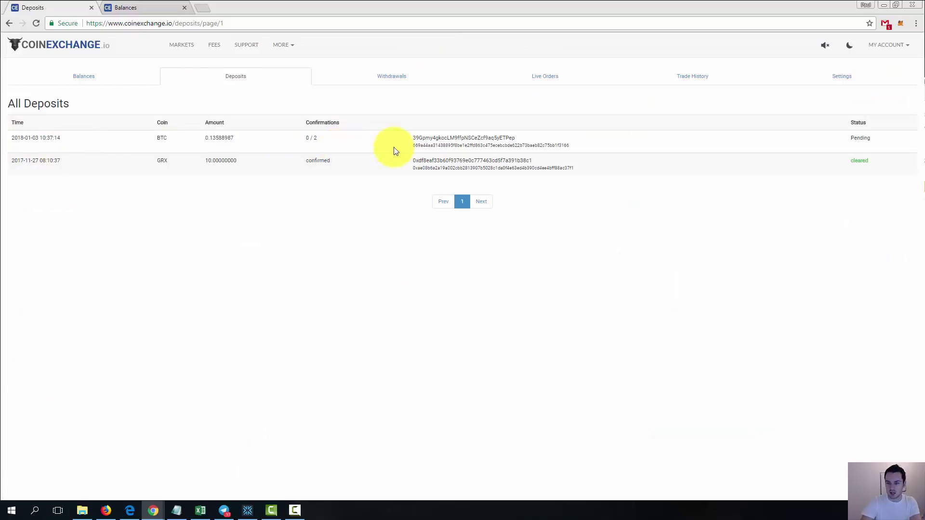